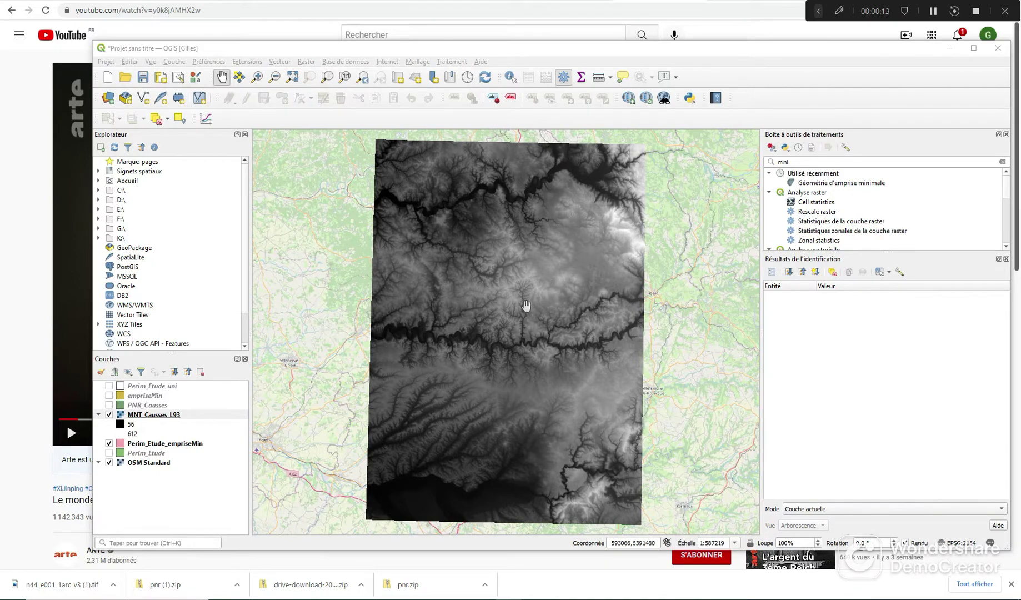
# - Set the MNT_Causses_L93 layer's symbology render type to "Pseudo-couleur à bande unique"
pyautogui.rightClick(164, 421)
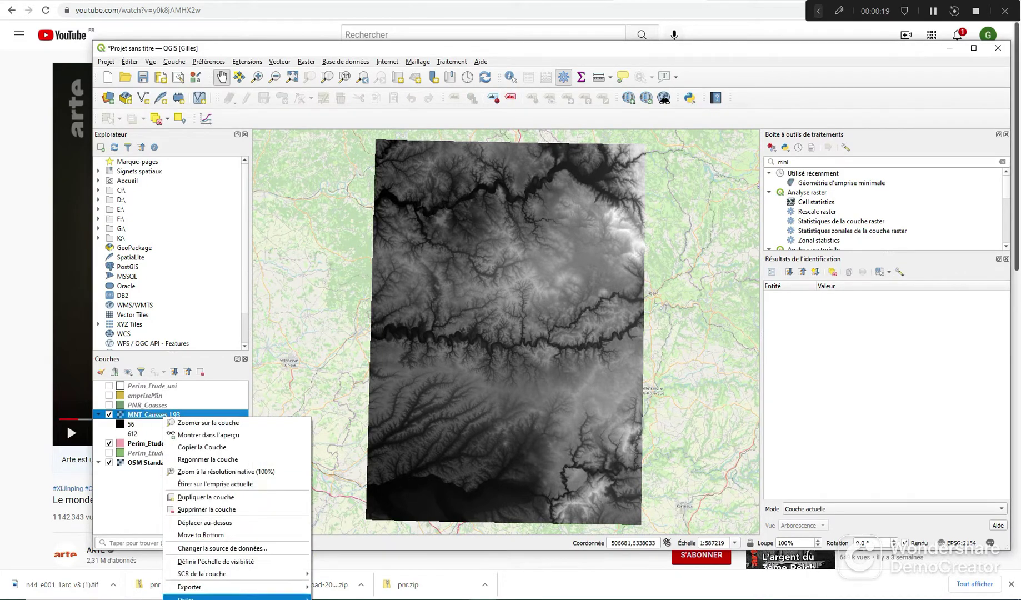
pyautogui.press('Escape')
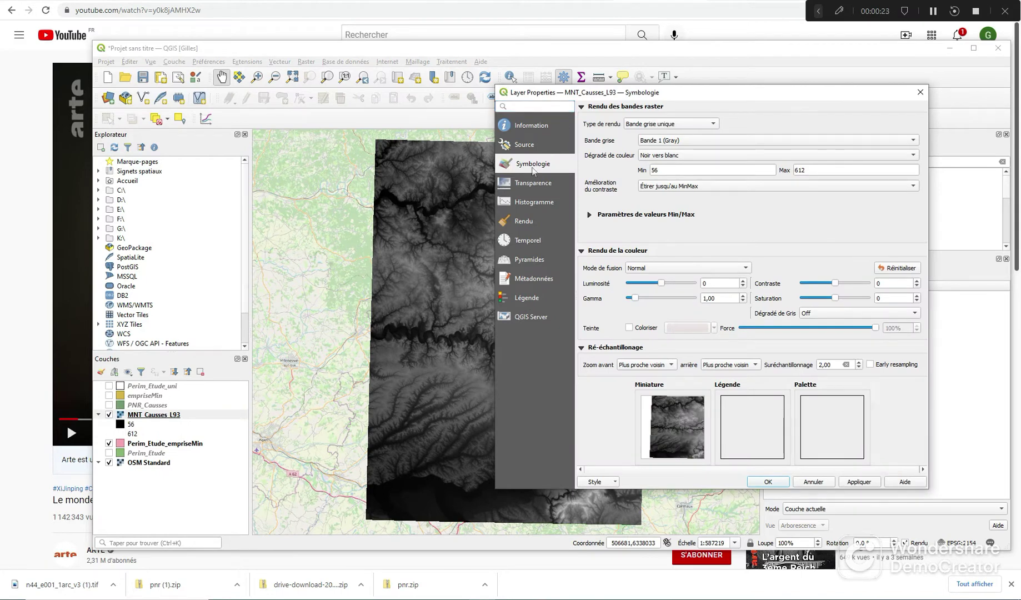
pyautogui.click(636, 127)
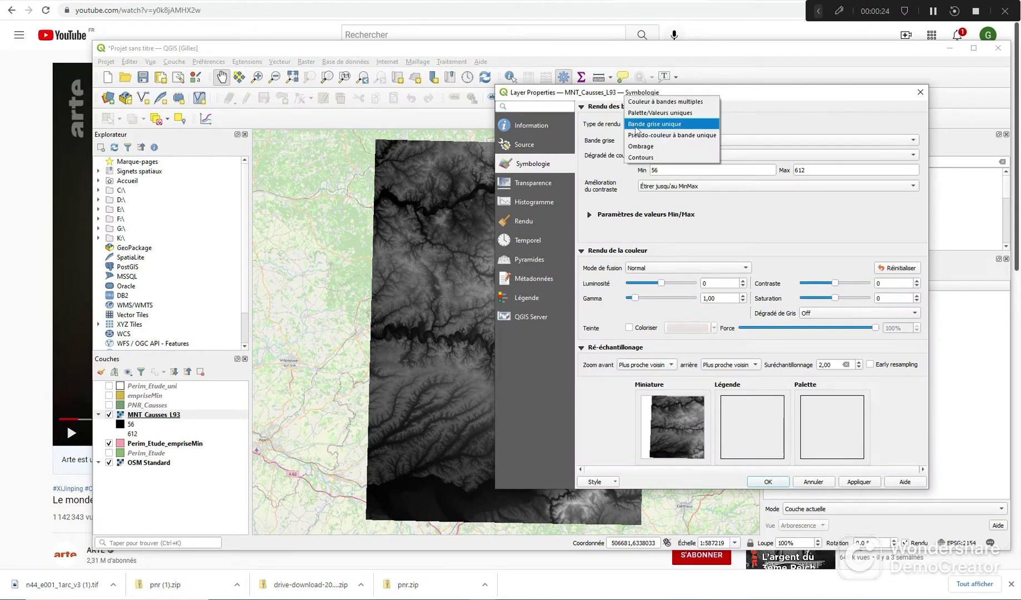
pyautogui.click(582, 126)
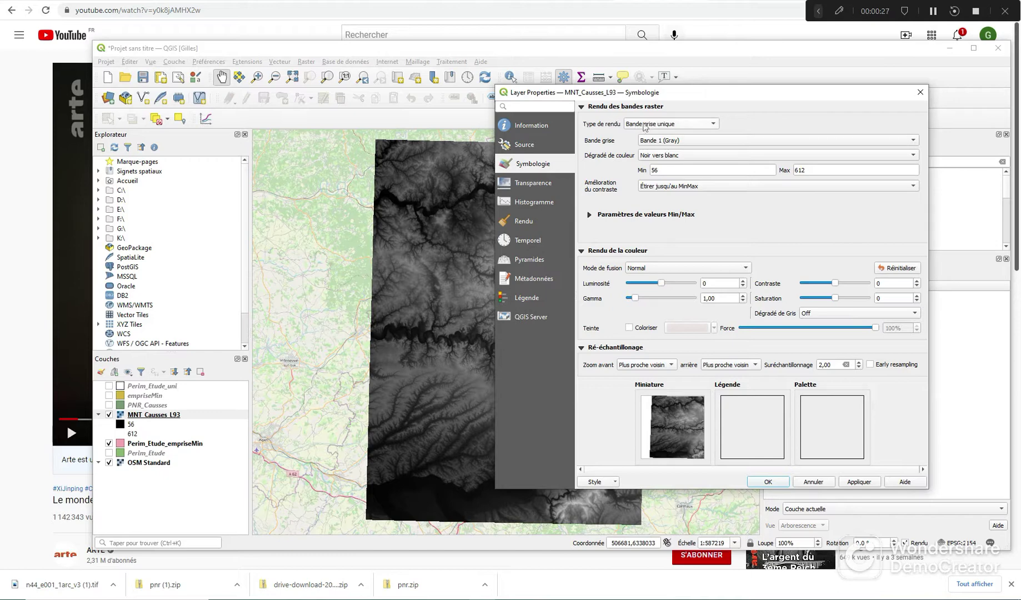
pyautogui.click(644, 127)
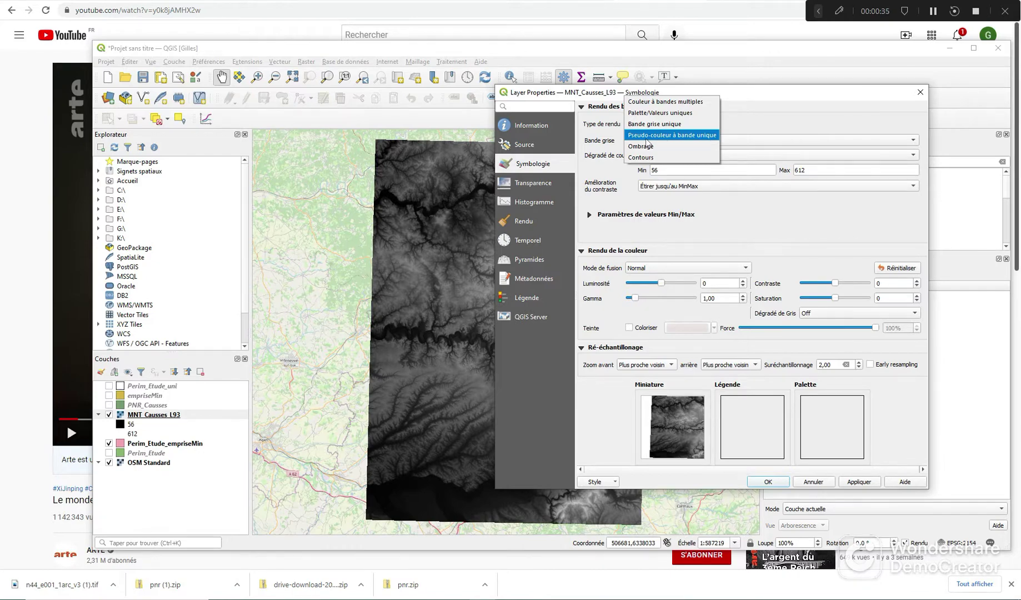
pyautogui.click(647, 139)
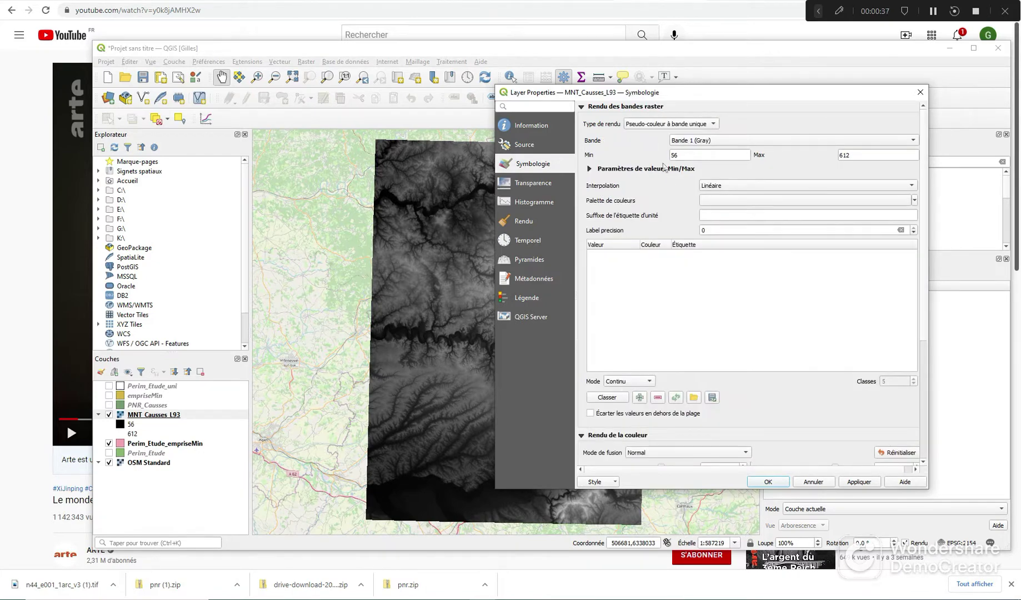
# - Create a new colour ramp of type "Dégradé" for the raster's pseudo-colour rendering
pyautogui.click(737, 200)
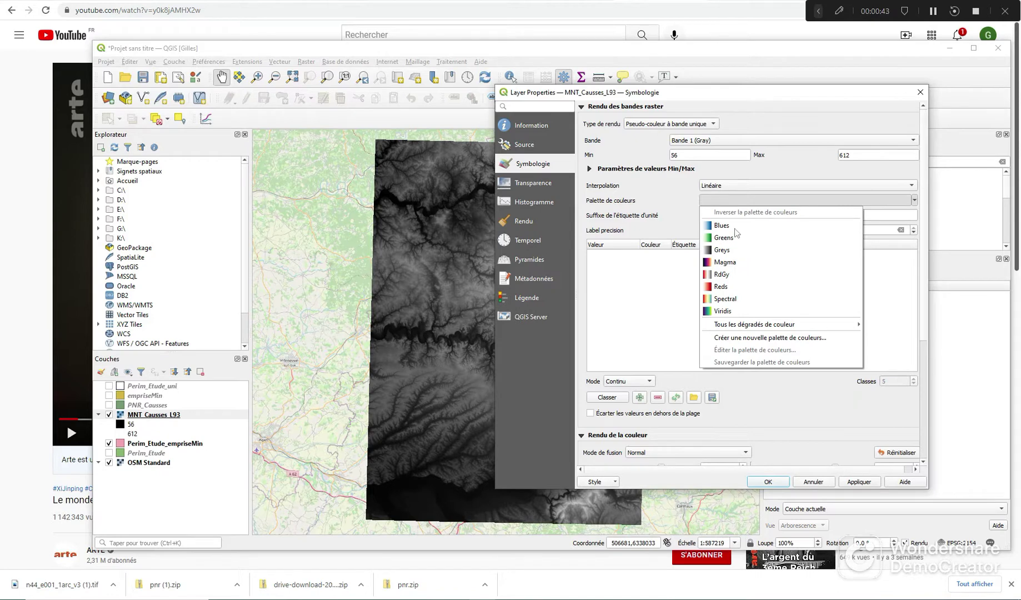
pyautogui.click(744, 339)
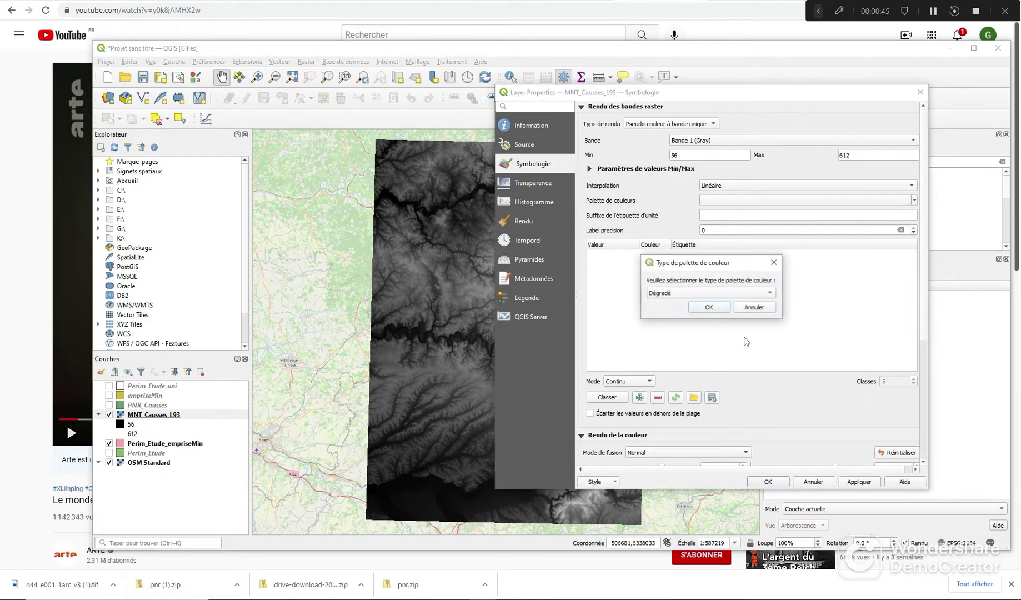
pyautogui.click(692, 292)
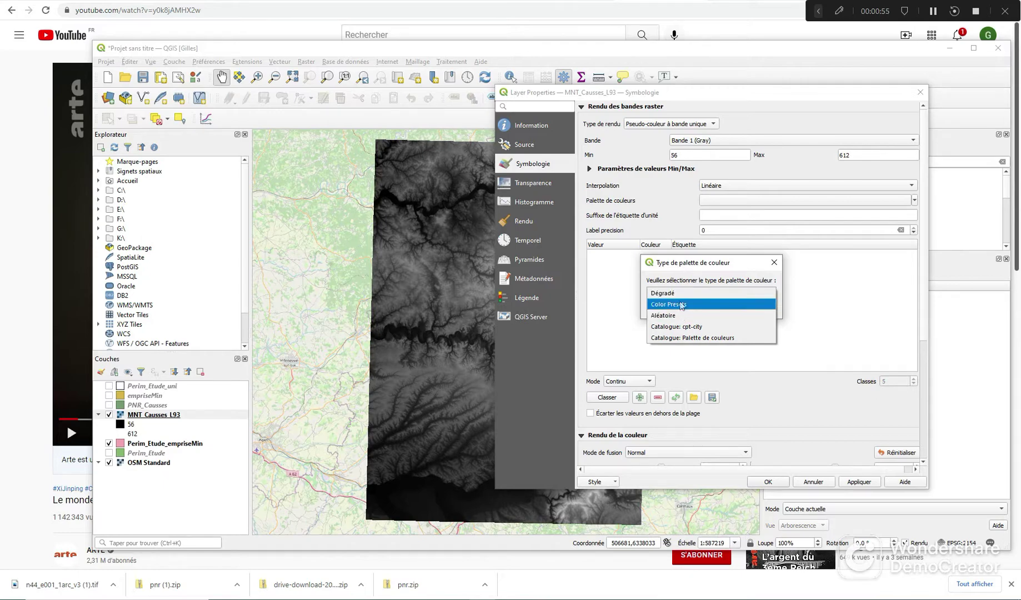
pyautogui.click(681, 295)
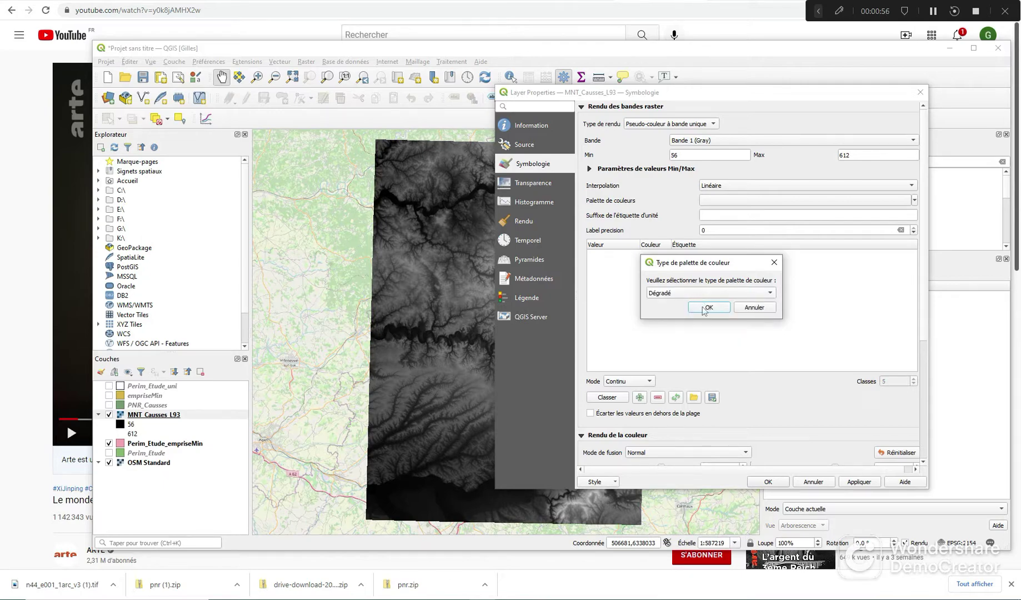
pyautogui.click(703, 311)
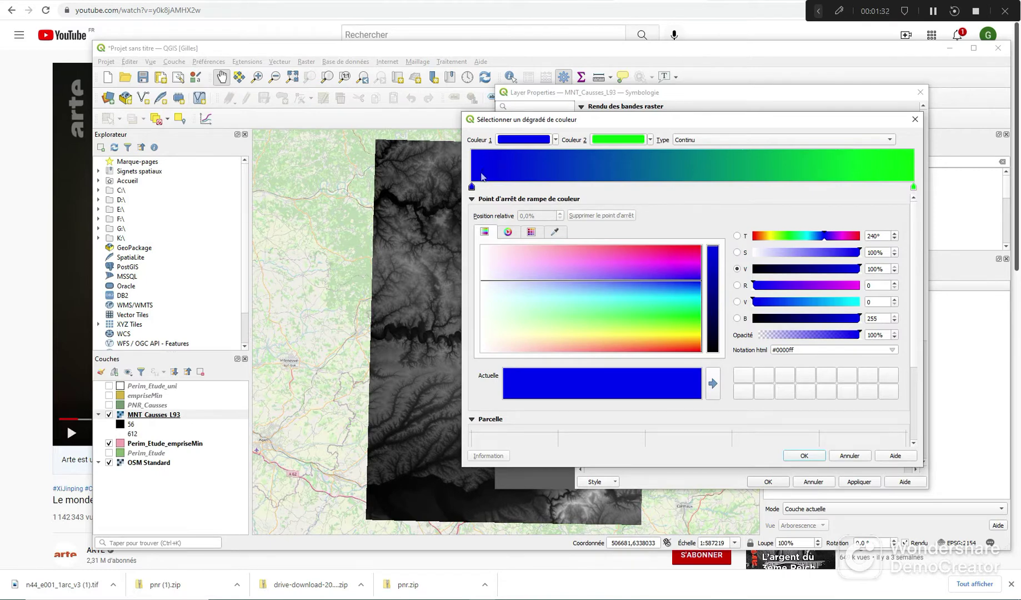
# - Change the gradient's end colour to near-white (#fcfffc), removing the stray stop added near the end
pyautogui.click(913, 189)
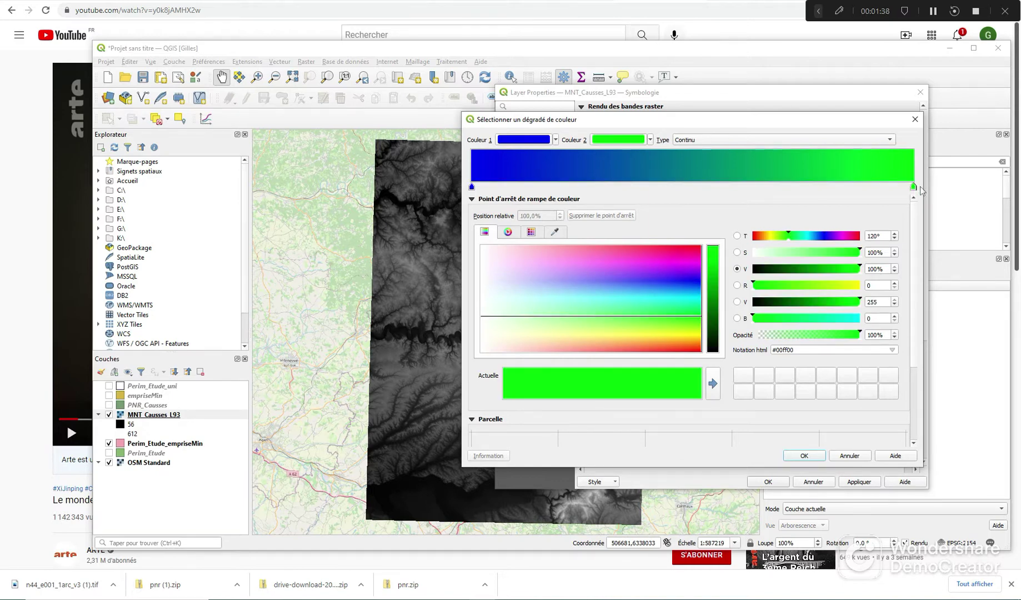
pyautogui.doubleClick(823, 188)
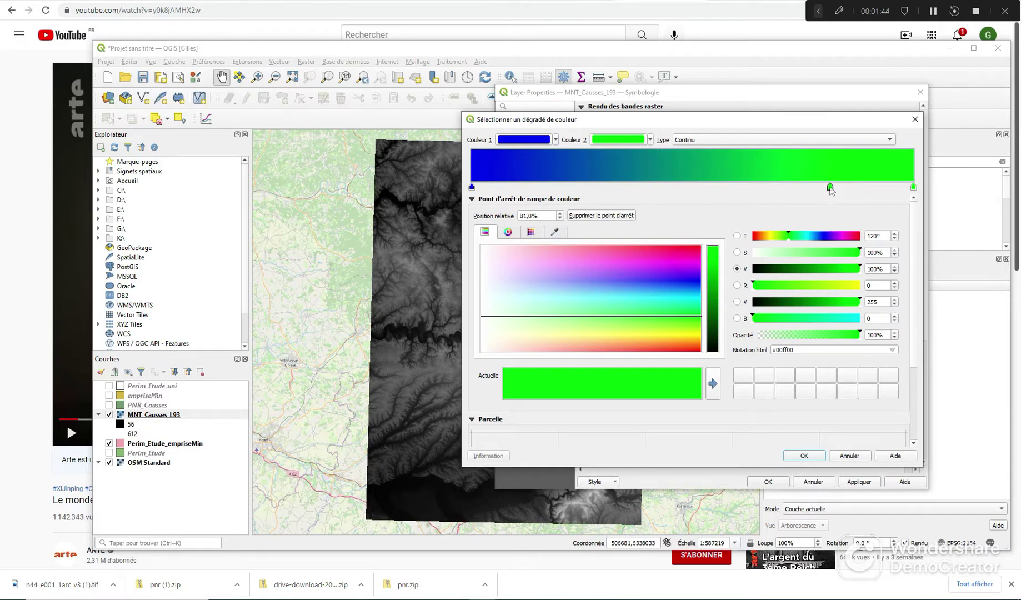
pyautogui.press('Delete')
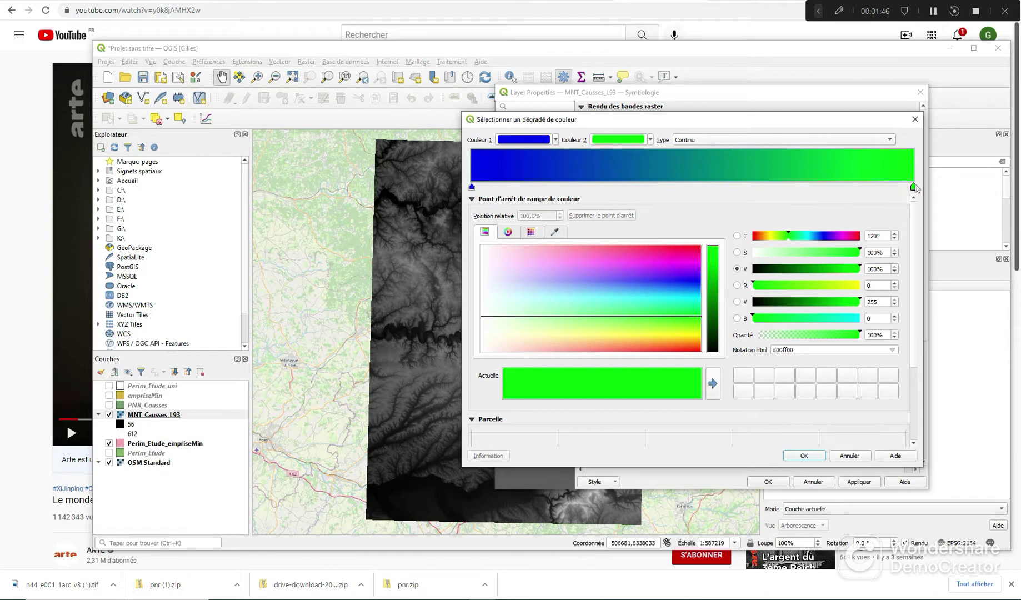
pyautogui.click(754, 254)
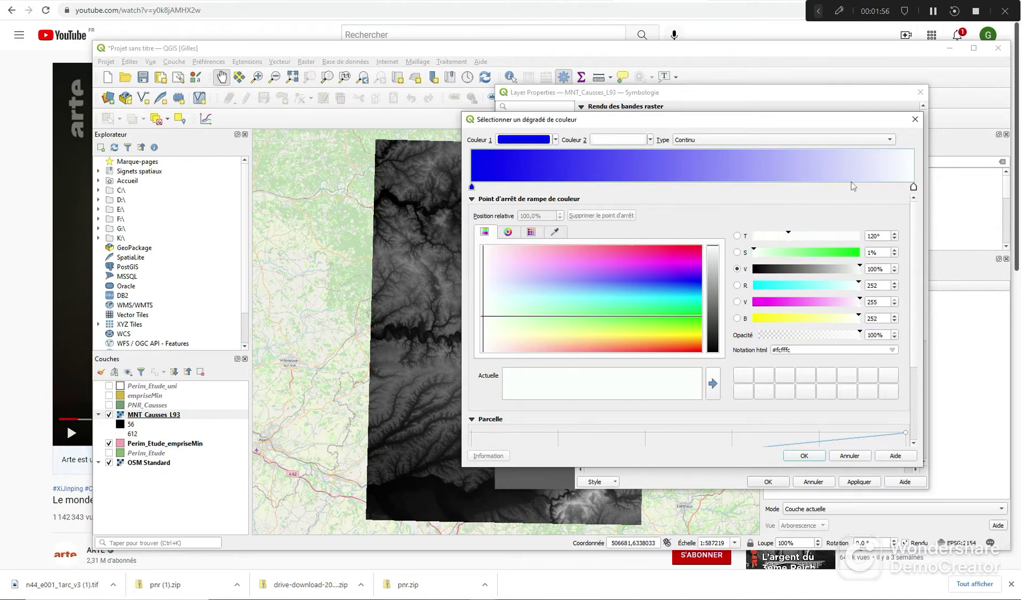
# - Add a dark green stop (#058e13) at 51% of the gradient
pyautogui.doubleClick(680, 165)
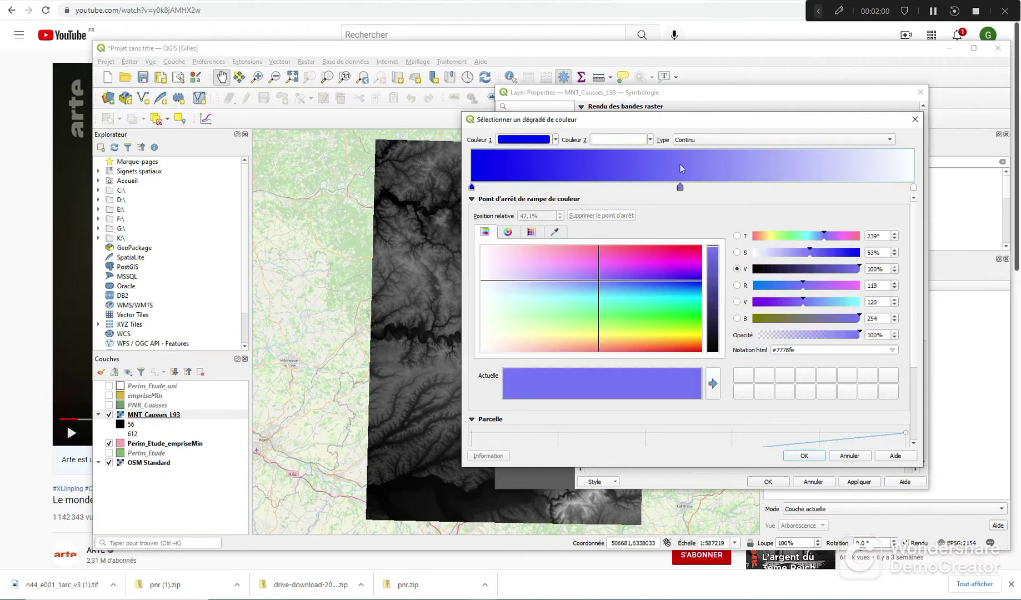
pyautogui.moveTo(679, 189); pyautogui.dragTo(699, 193)
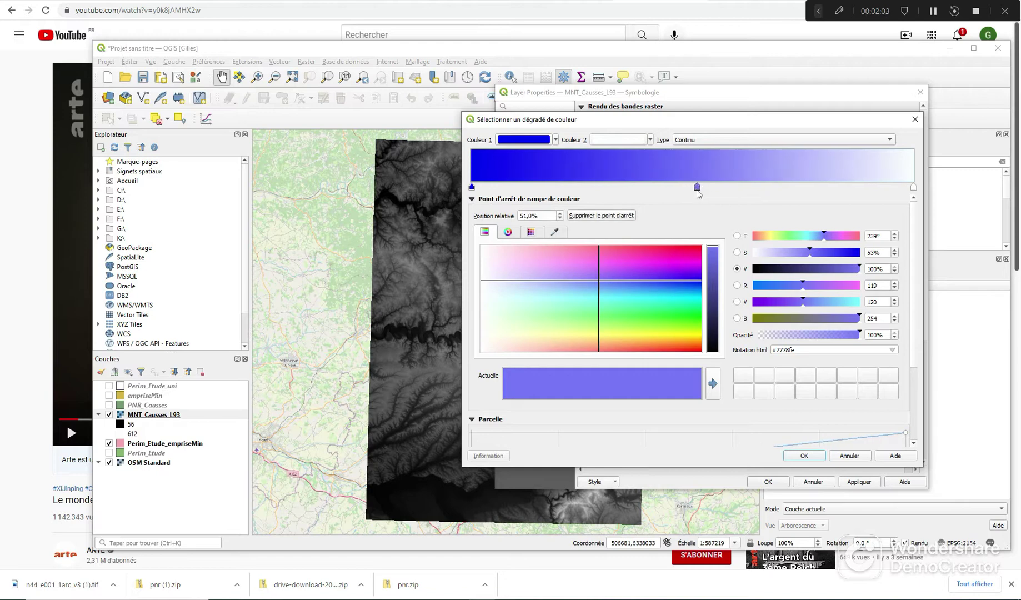
pyautogui.click(678, 315)
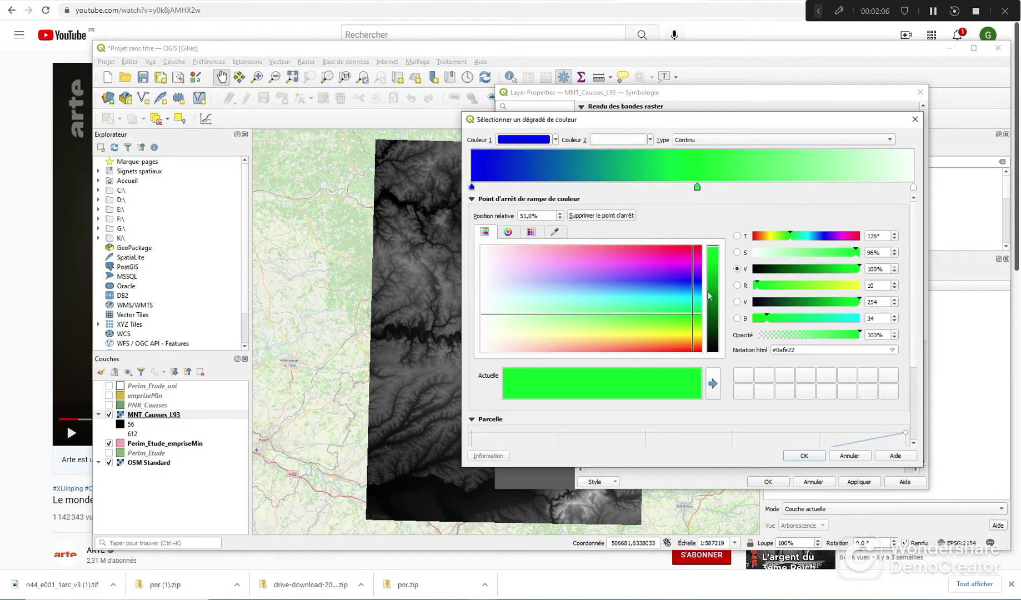
pyautogui.click(714, 295)
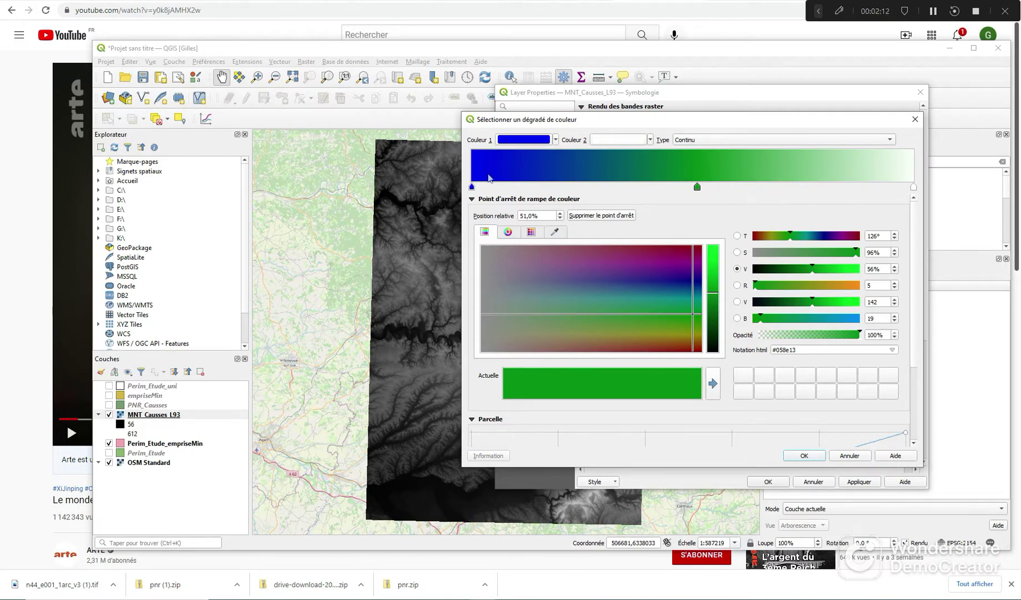
# - Add a cyan stop (#09e8ef) at about 3.6% and a yellow stop (#dfdf0a) at about 8.3% of the gradient
pyautogui.doubleClick(489, 177)
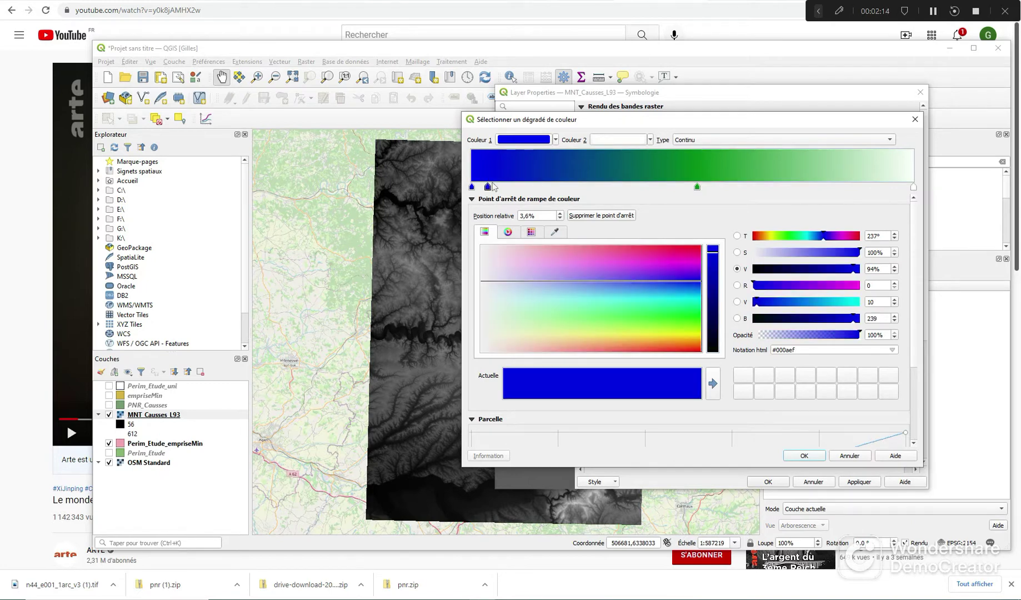
pyautogui.click(693, 297)
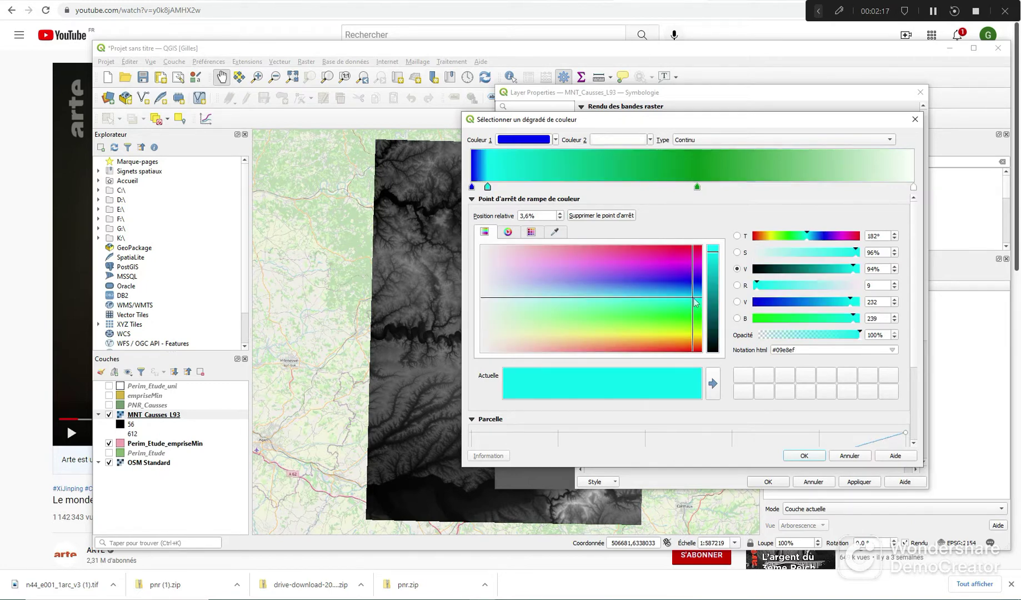
pyautogui.click(510, 174)
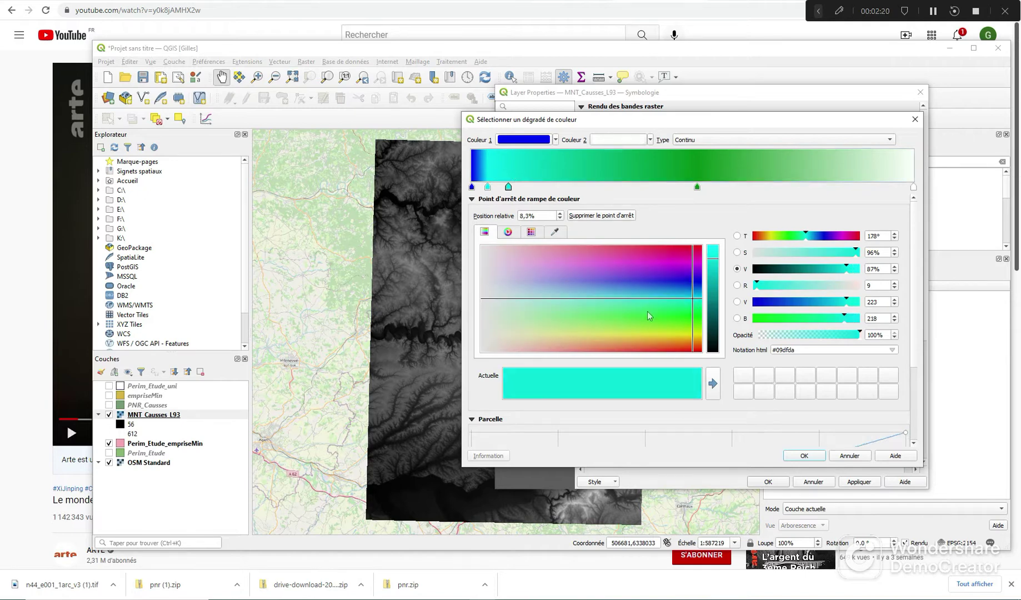
pyautogui.click(680, 331)
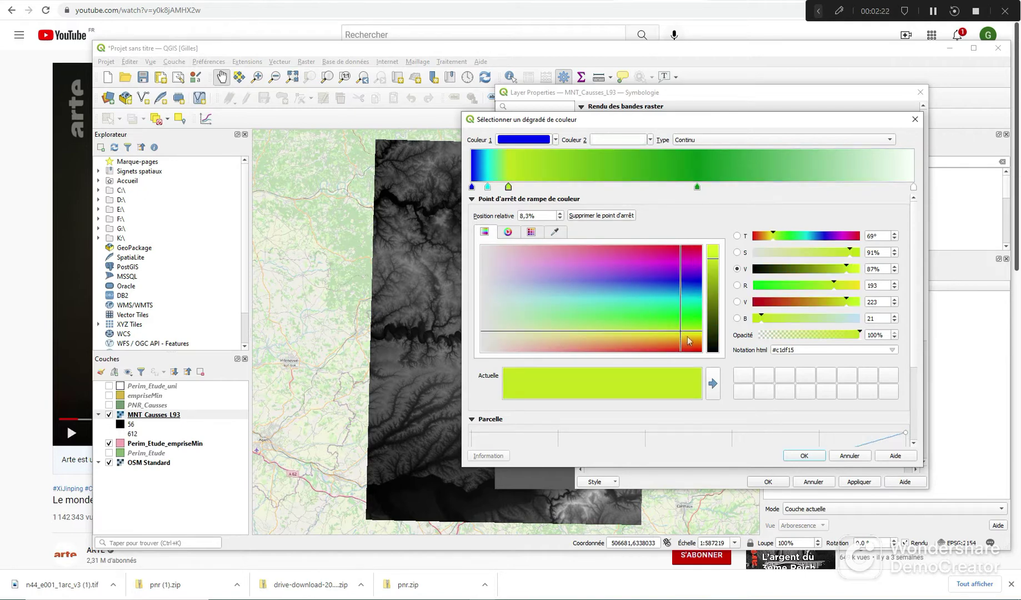
pyautogui.click(692, 334)
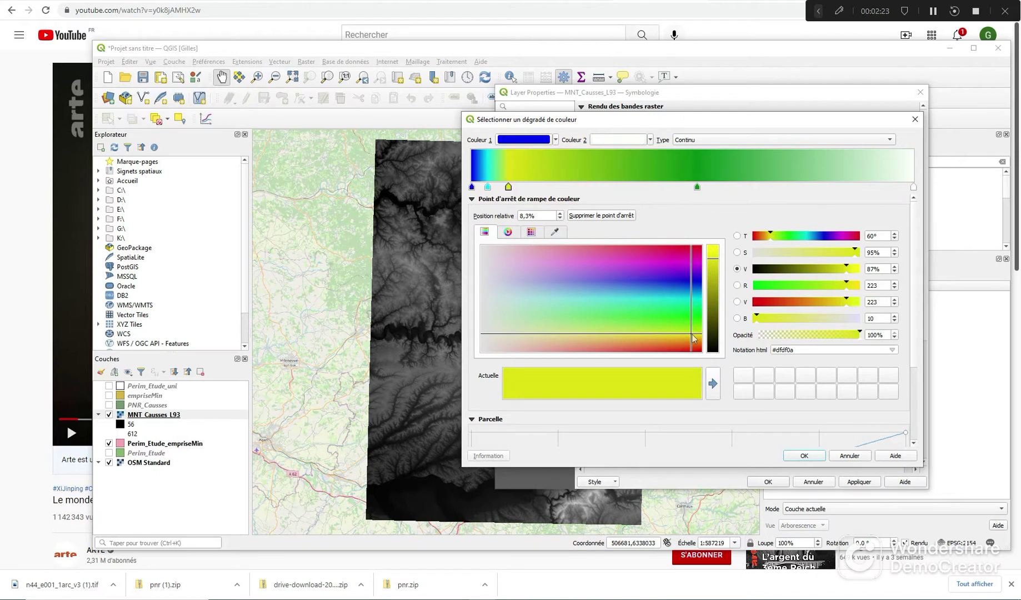
# - Add a bright green stop (#0ac107) at about 28.6%, between the yellow and dark green stops
pyautogui.click(579, 167)
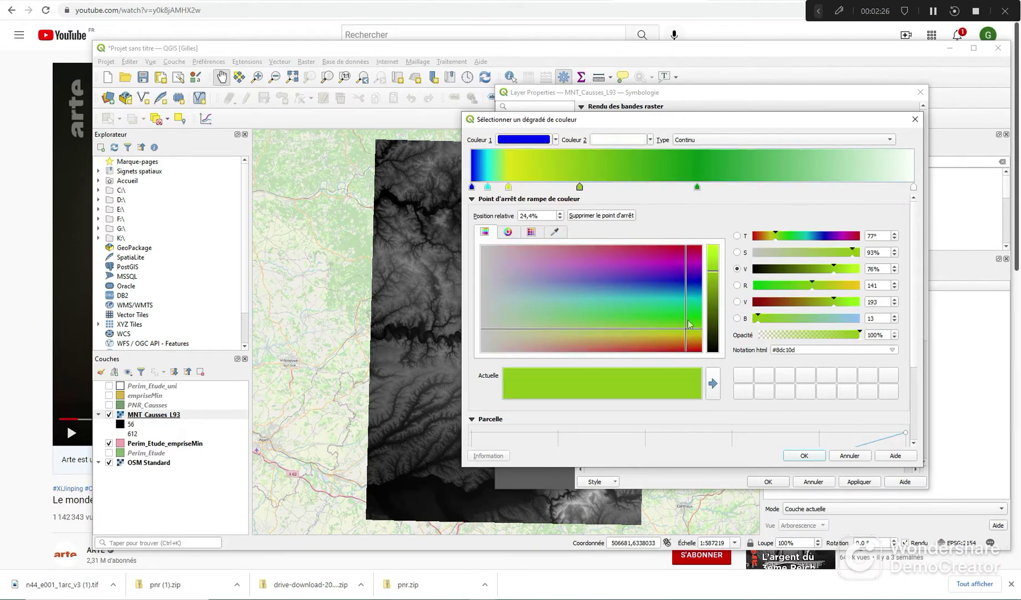
pyautogui.click(694, 316)
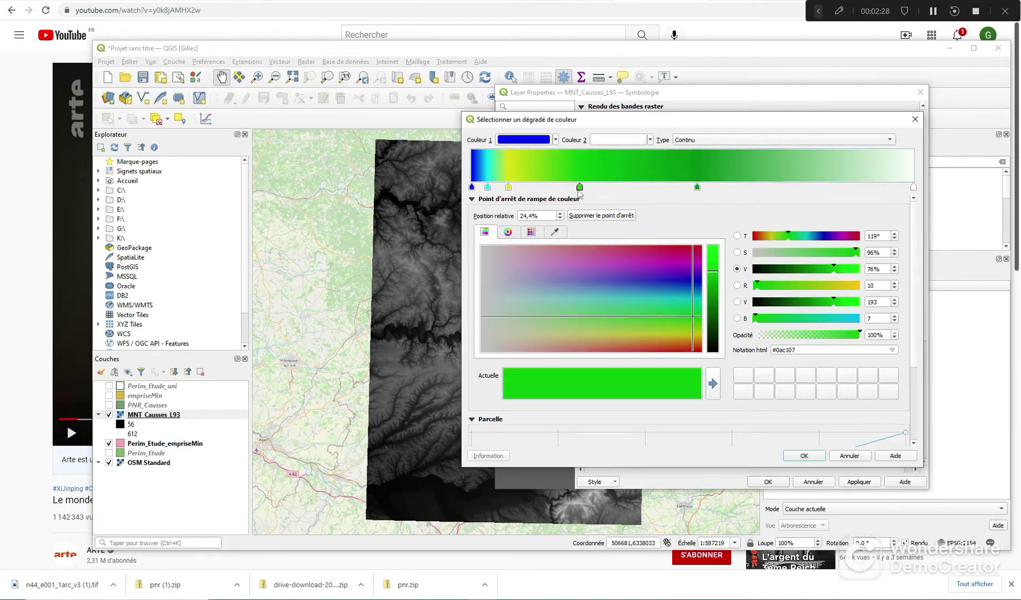
pyautogui.moveTo(579, 187); pyautogui.dragTo(598, 188)
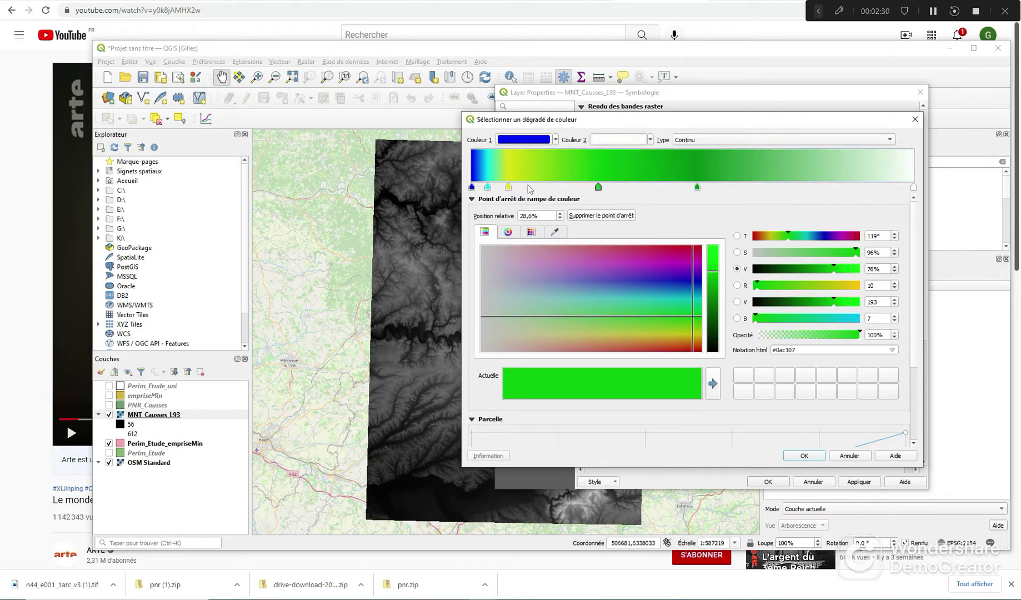
# - Add an ochre stop (#cd9b05) at 60% and a dark brown stop (#625633) at 95% of the gradient
pyautogui.doubleClick(736, 173)
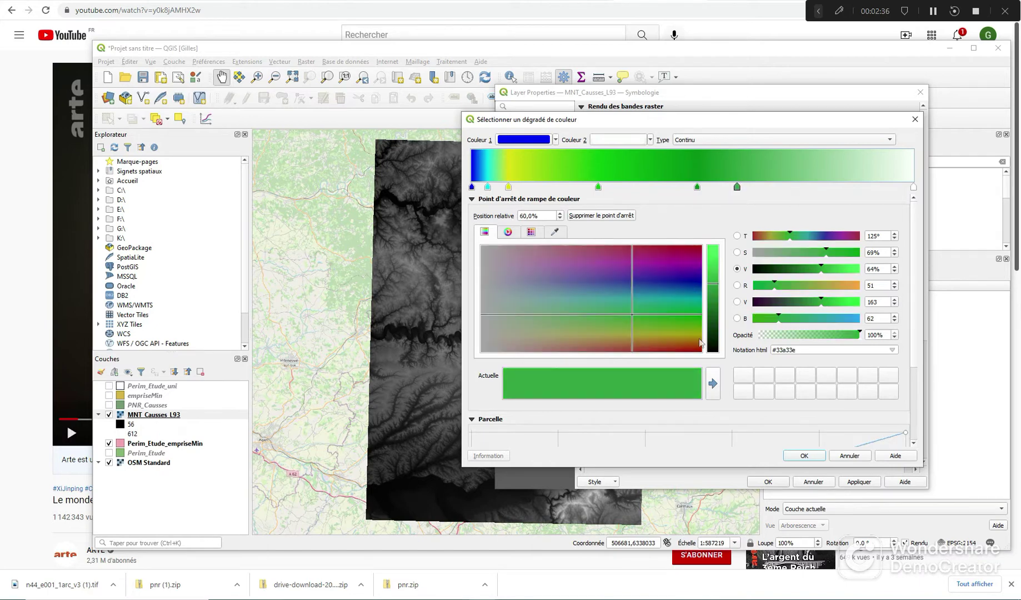
pyautogui.click(696, 338)
pyautogui.click(715, 269)
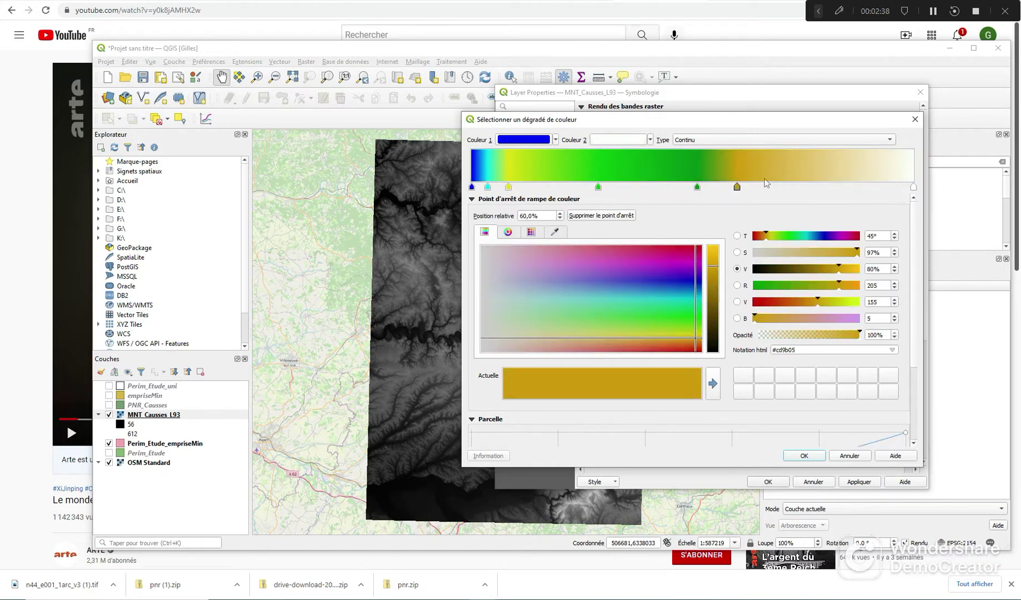
pyautogui.doubleClick(817, 176)
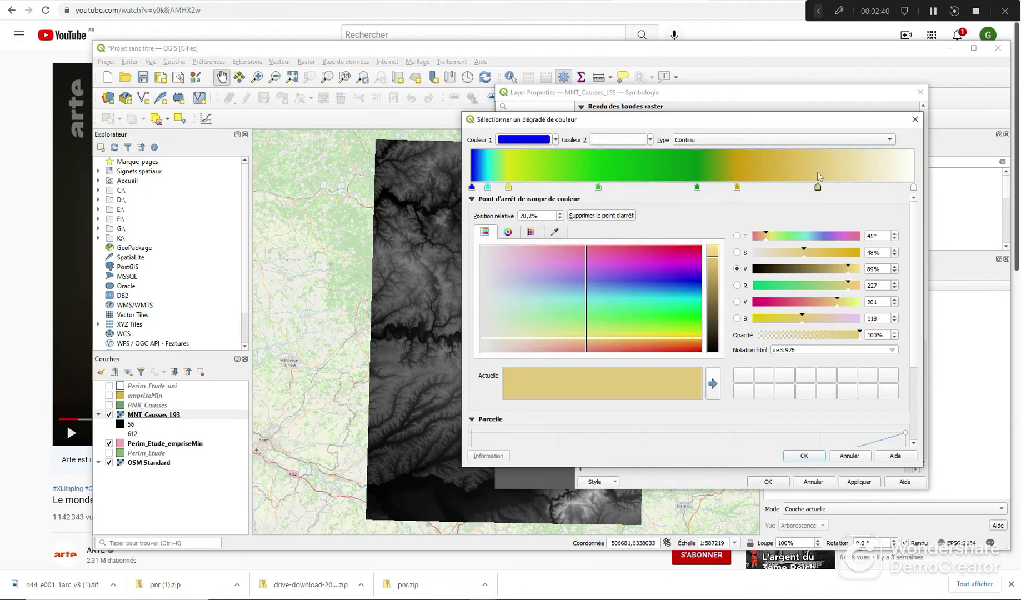
pyautogui.click(717, 313)
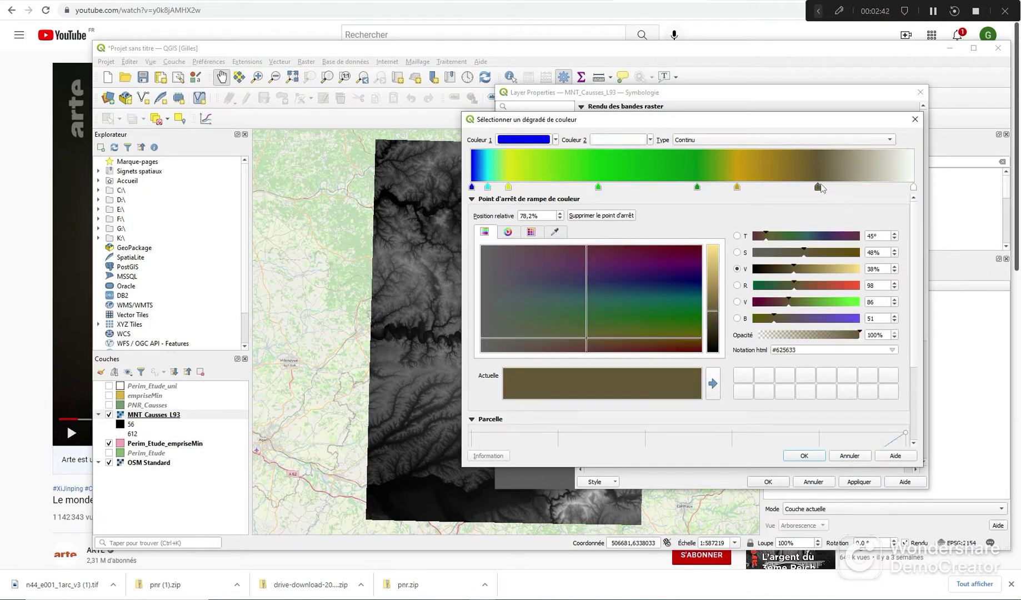
pyautogui.moveTo(818, 188); pyautogui.dragTo(891, 184)
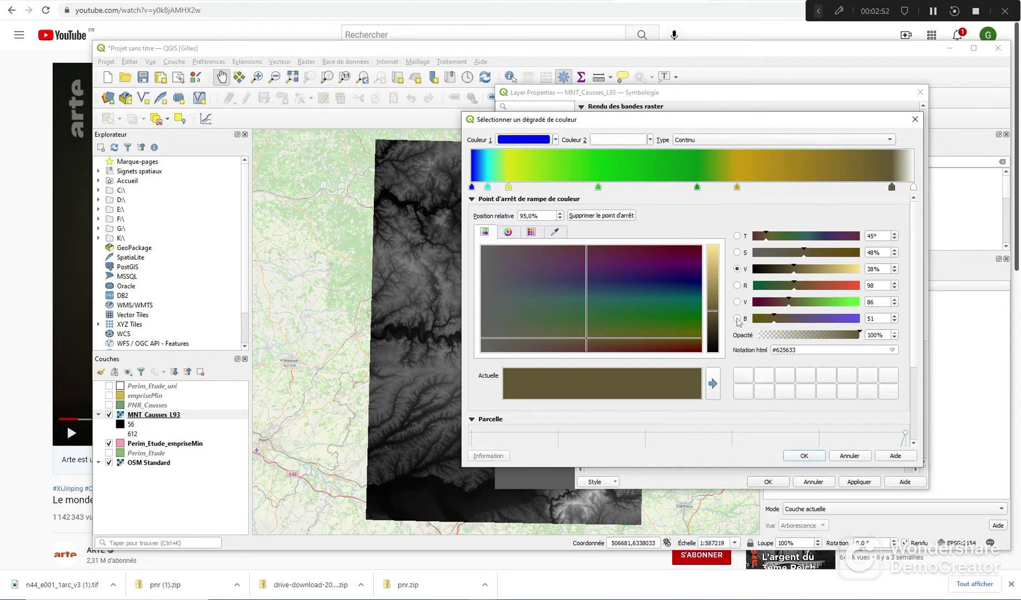
# - Accept the custom gradient and classify the raster values with it in "Continu" mode
pyautogui.click(599, 187)
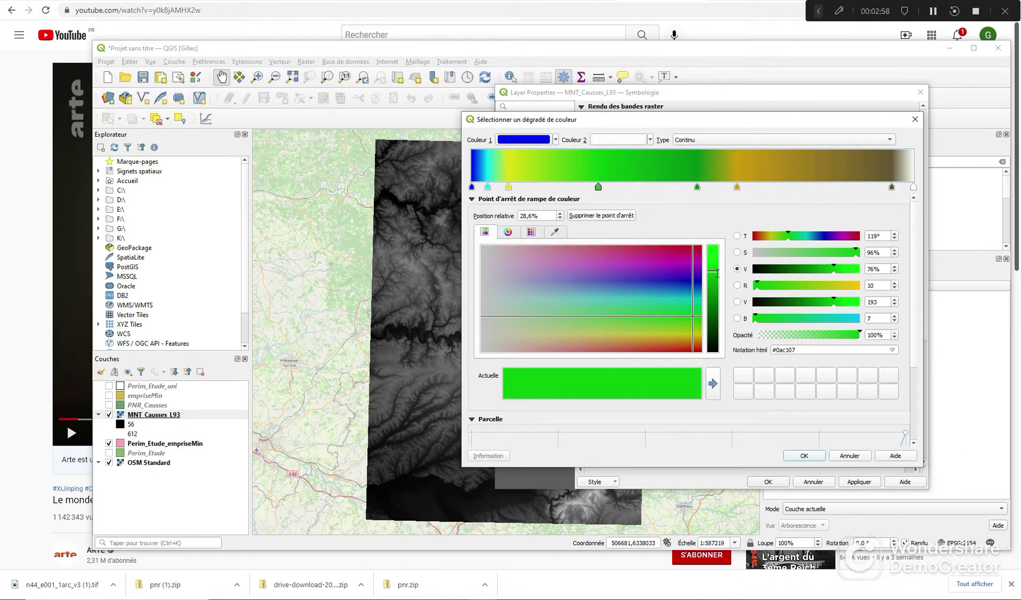
pyautogui.click(816, 456)
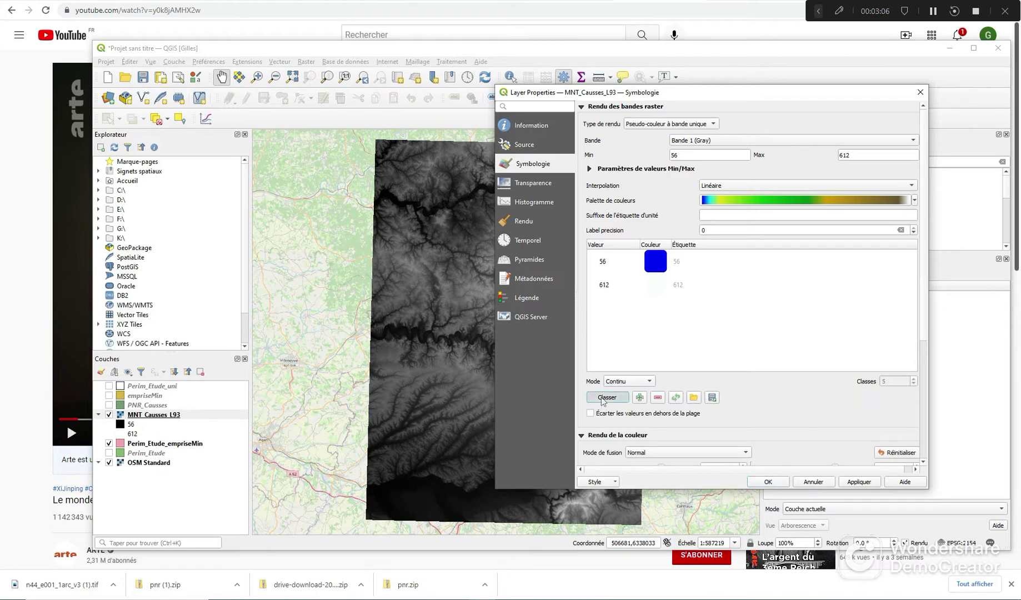
pyautogui.click(604, 397)
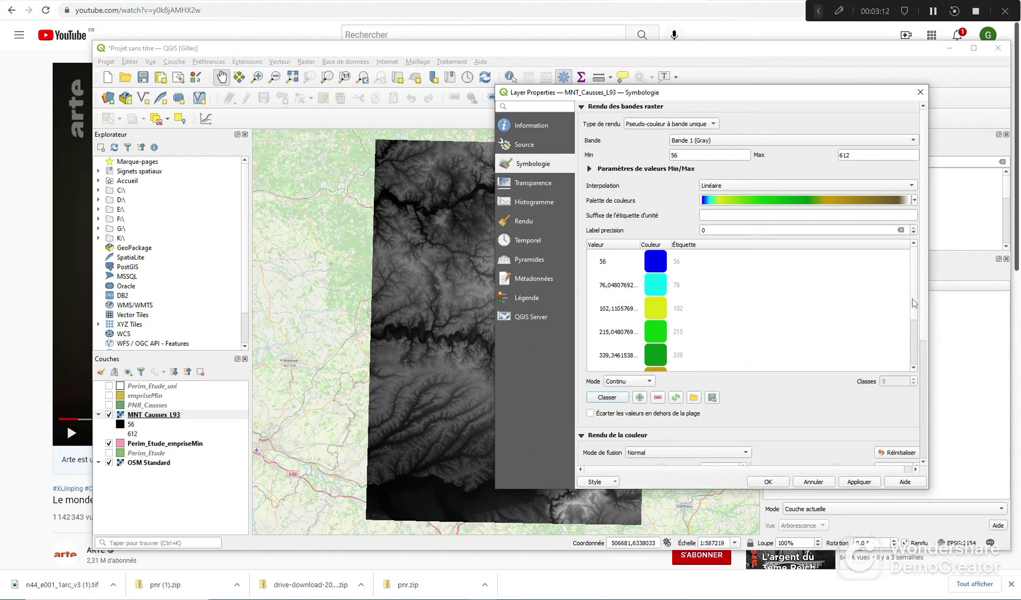
# - Check the classified values and colours in the class table, and apply the gradient to the MNT_Causses_L93 raster
pyautogui.moveTo(913, 302); pyautogui.dragTo(915, 251)
pyautogui.click(723, 301)
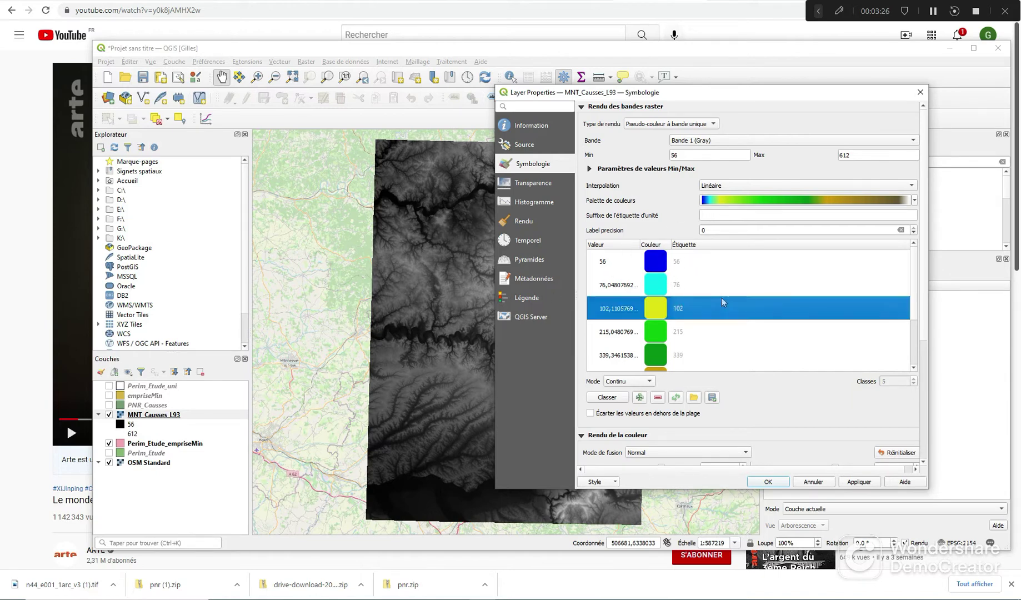
pyautogui.scroll(-1, 917, 267)
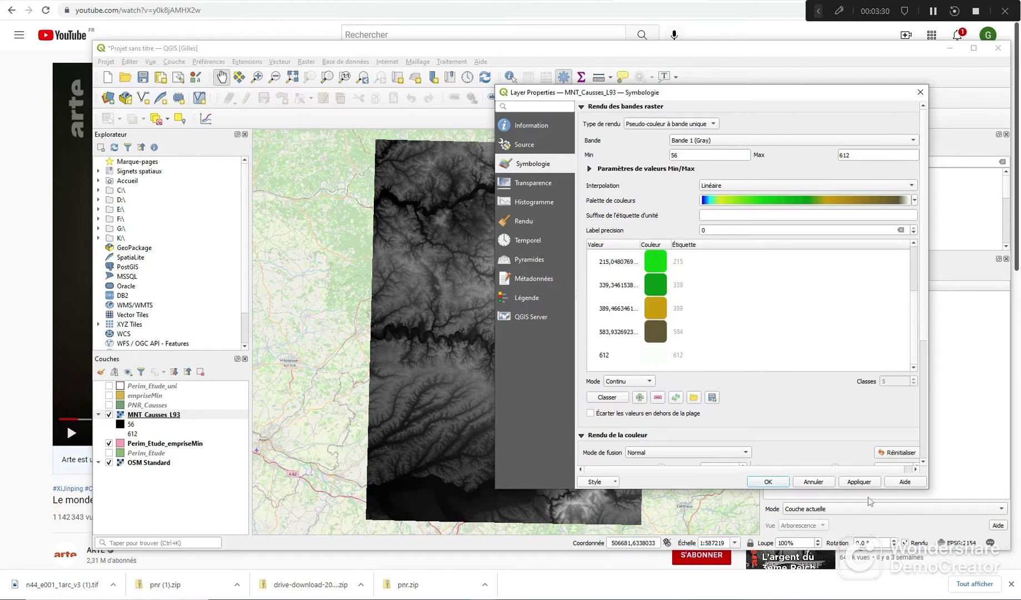
pyautogui.click(859, 481)
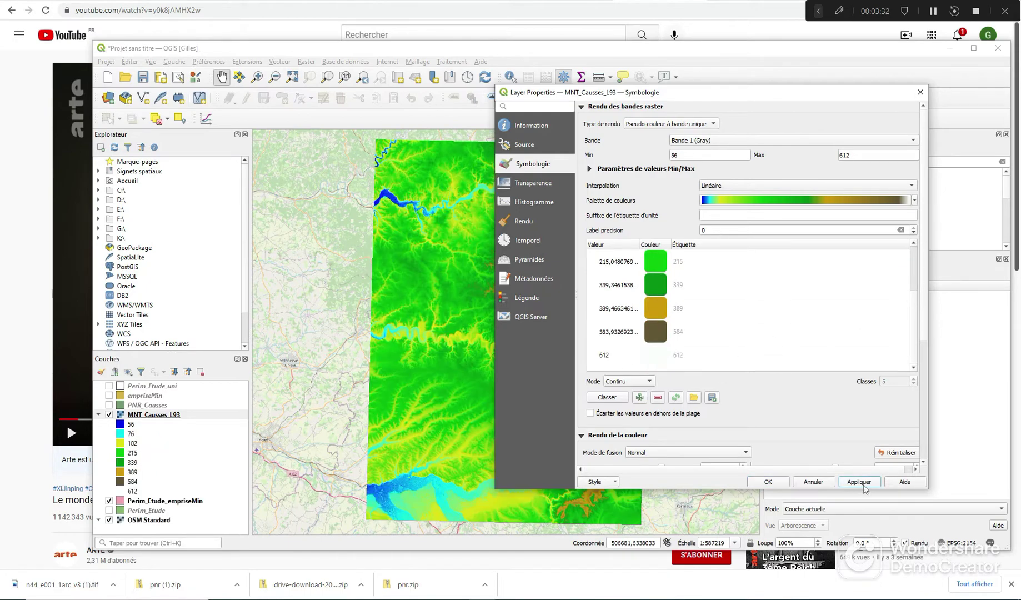
pyautogui.moveTo(585, 93); pyautogui.dragTo(740, 87)
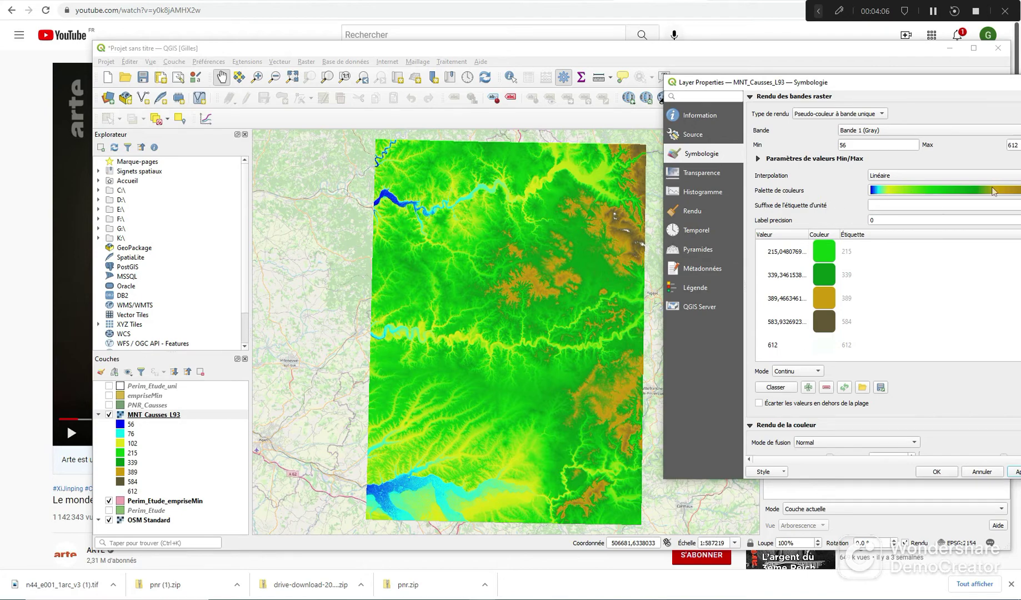
pyautogui.moveTo(880, 89); pyautogui.dragTo(766, 93)
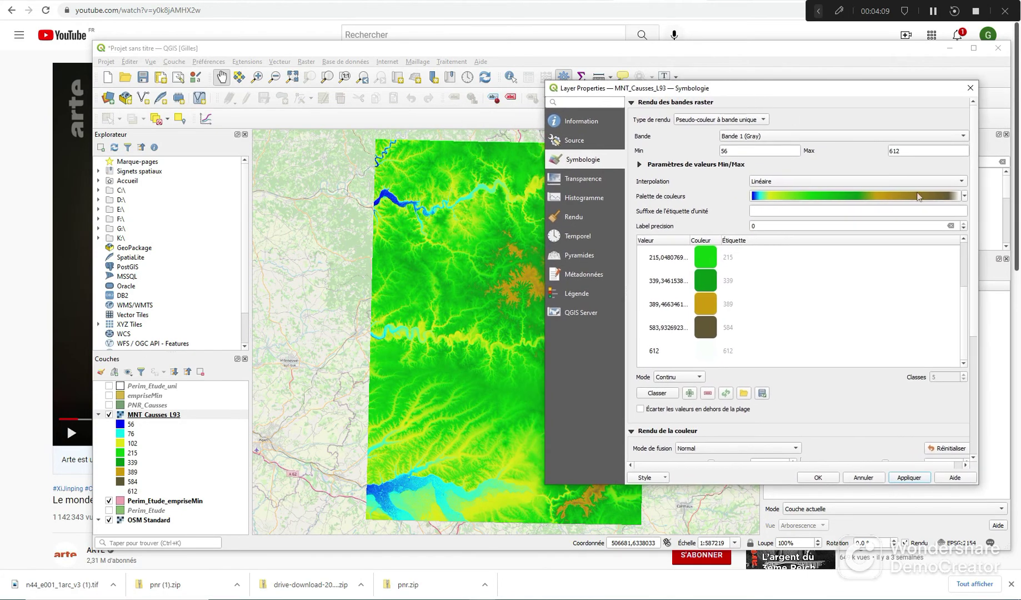
# - Edit the colour gradient, moving the cyan stop to about 7% and the yellow stop to 13.1%
pyautogui.click(964, 196)
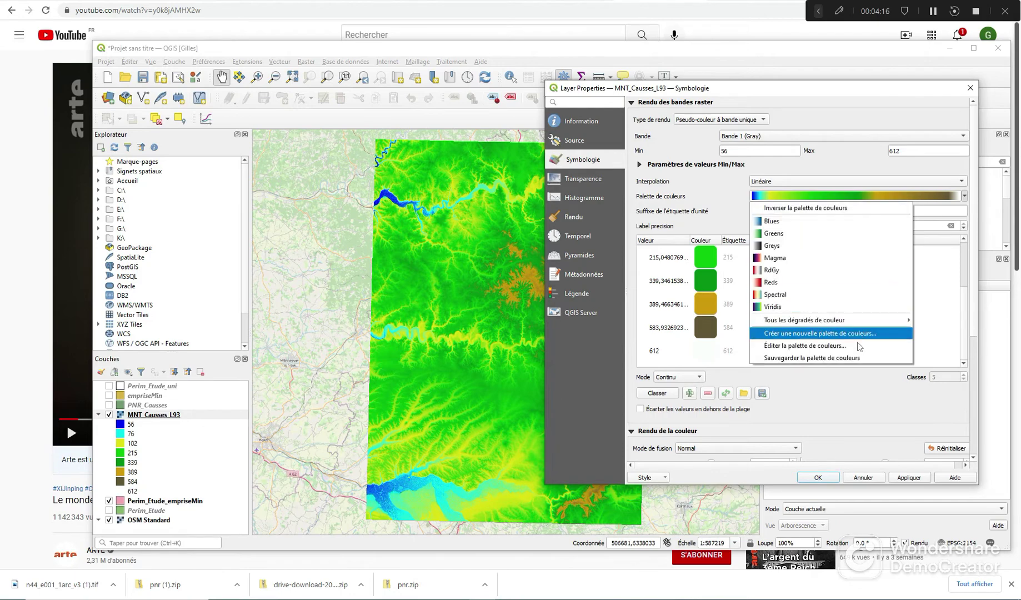
pyautogui.click(861, 346)
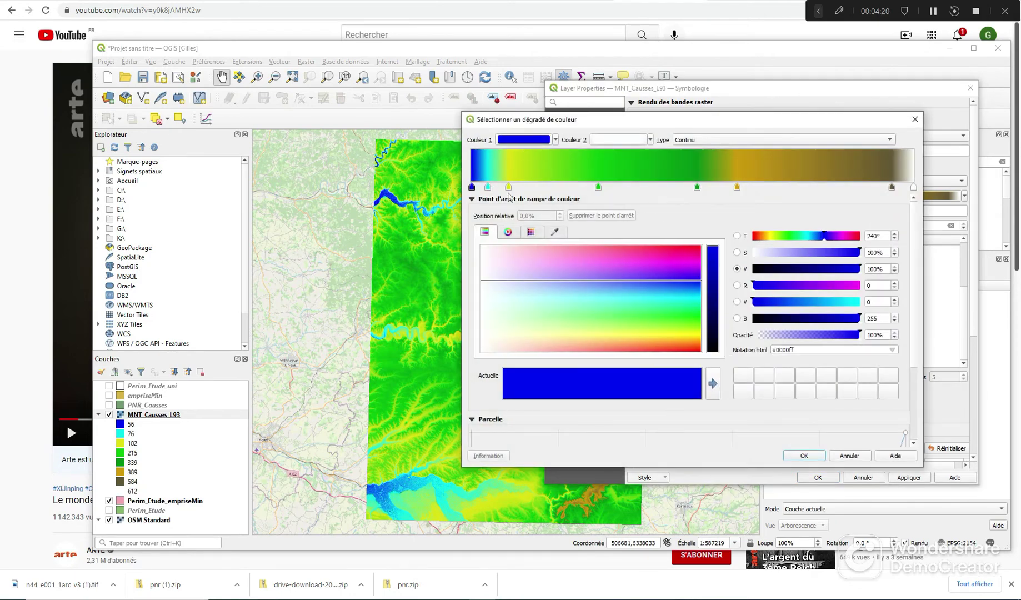
pyautogui.moveTo(508, 191); pyautogui.dragTo(529, 191)
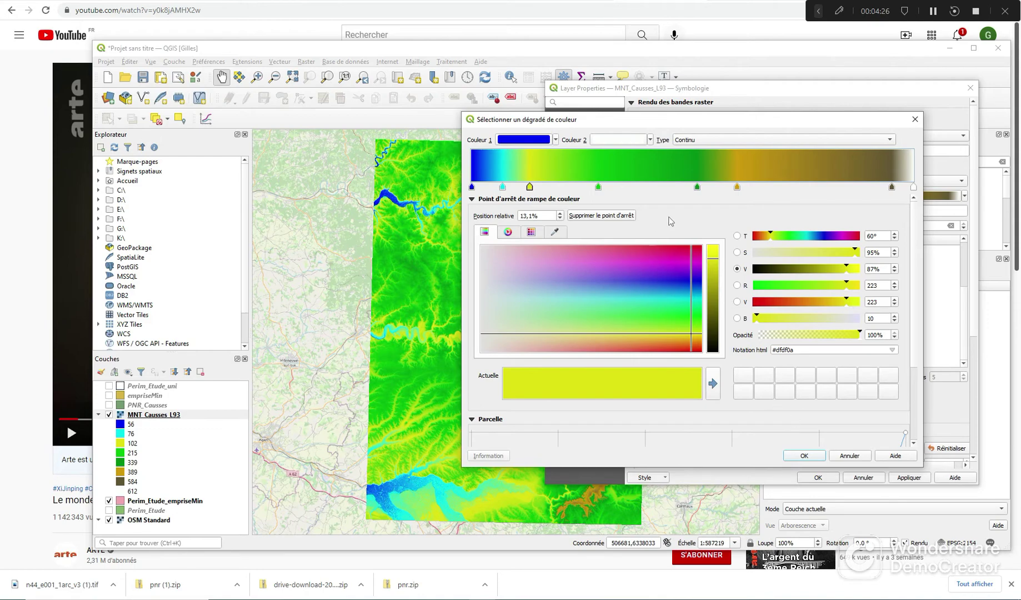
pyautogui.moveTo(650, 117); pyautogui.dragTo(694, 60)
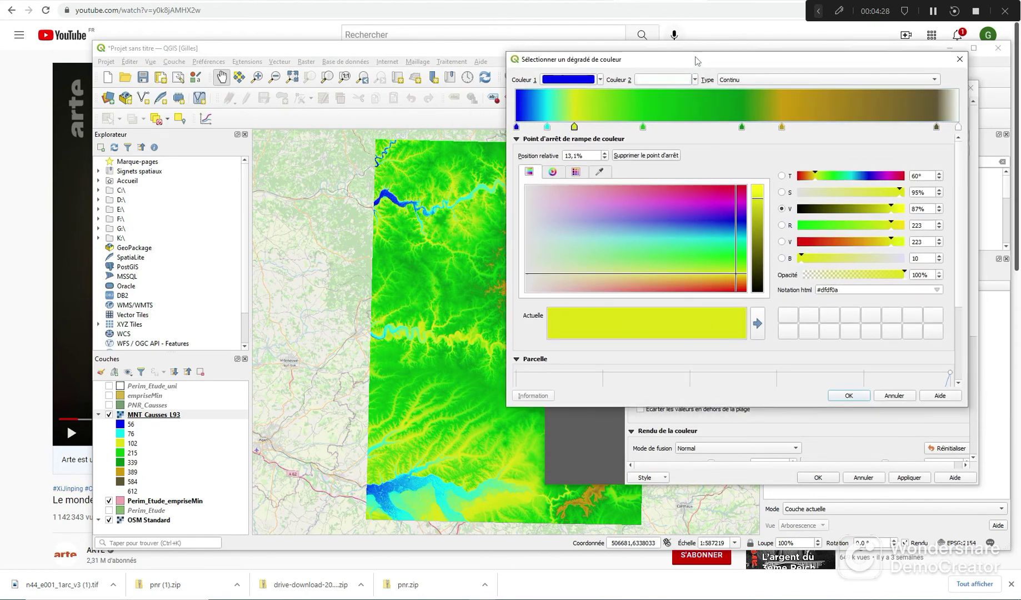
# - Brighten the light green stop at 28.6% to #0ce108 and move the dark green stop to about 45.8%
pyautogui.click(643, 130)
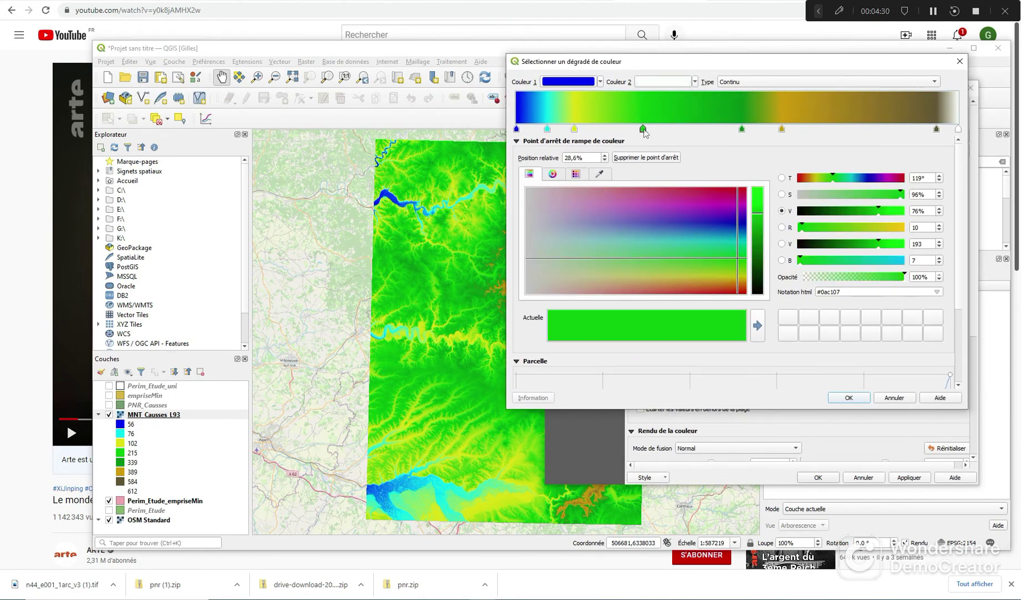
pyautogui.click(758, 201)
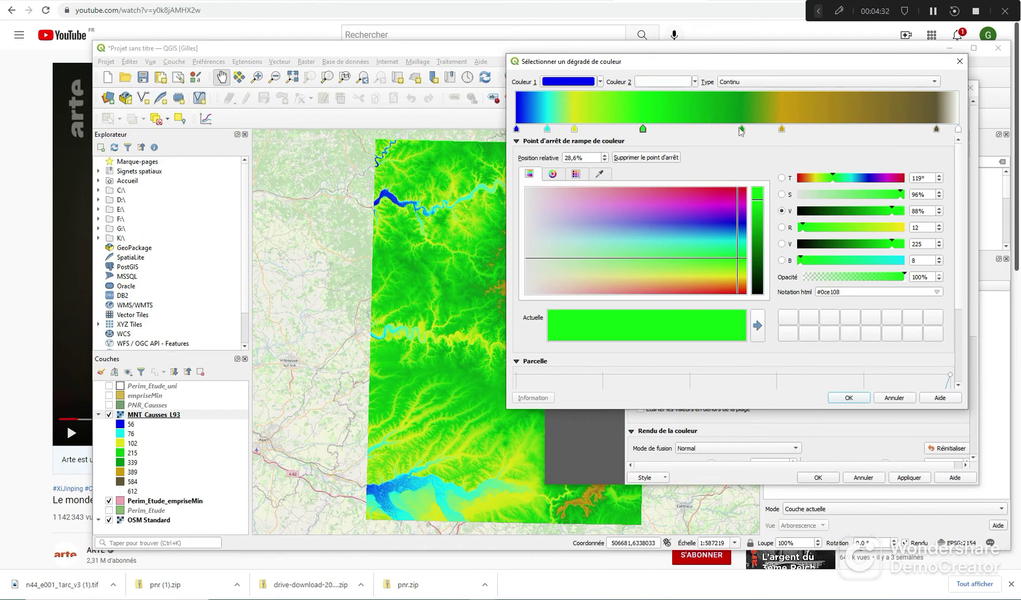
pyautogui.moveTo(742, 131); pyautogui.dragTo(720, 136)
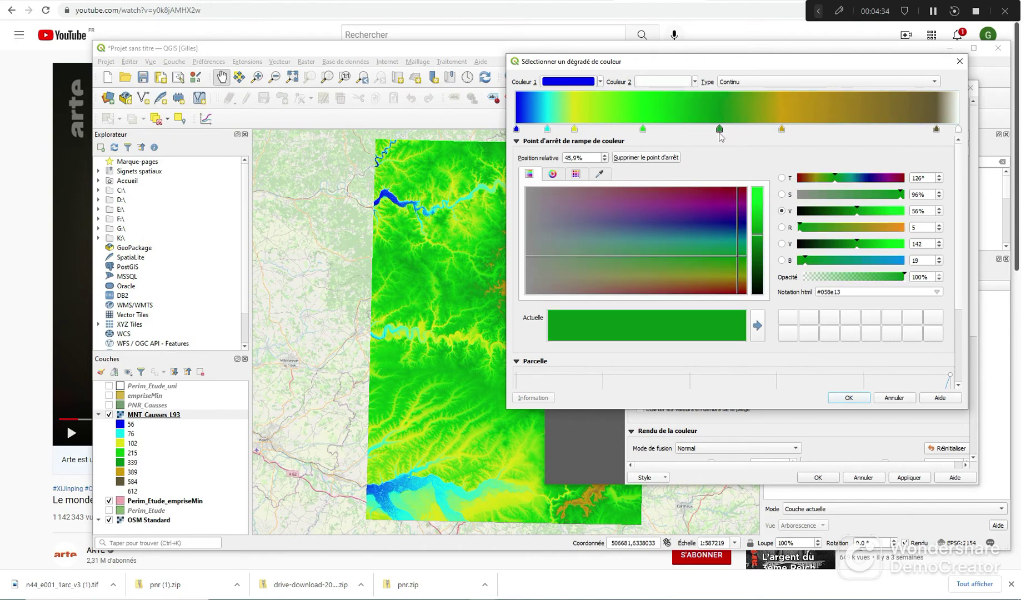
pyautogui.moveTo(638, 62)
pyautogui.mouseDown()
pyautogui.moveTo(765, 83)
pyautogui.moveTo(836, 82)
pyautogui.moveTo(635, 52)
pyautogui.mouseUp()
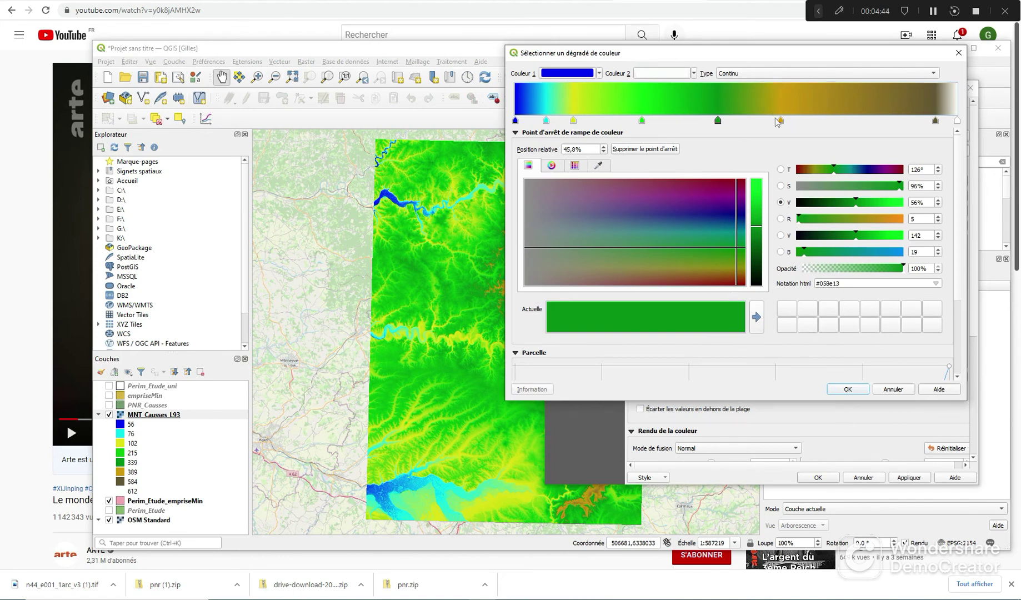
# - Move the ochre stop to about 75% and add an olive-yellow stop (#c2bd2d) at 60.6% of the gradient
pyautogui.moveTo(783, 124); pyautogui.dragTo(845, 122)
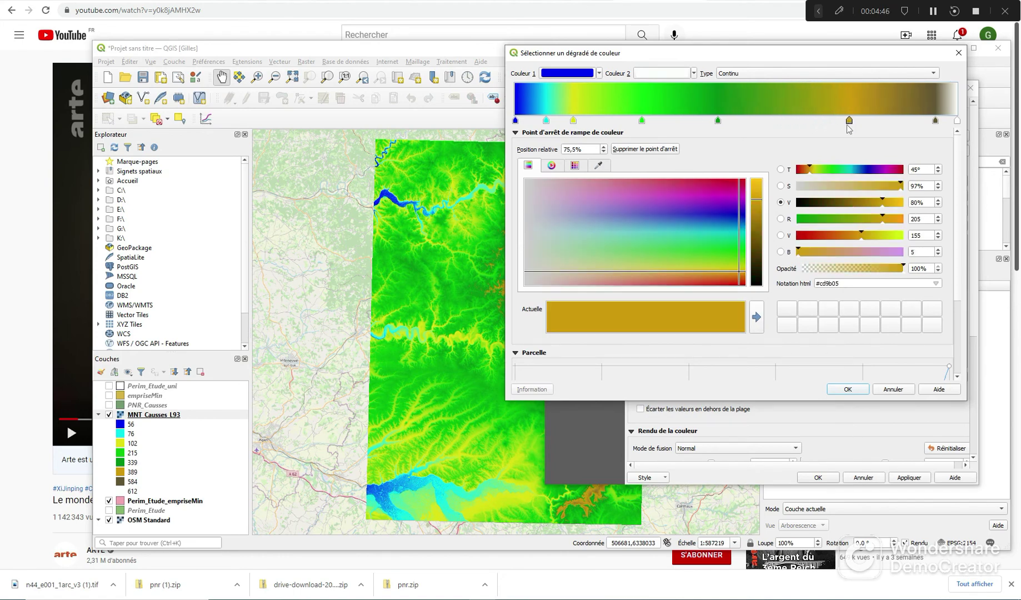
pyautogui.doubleClick(782, 100)
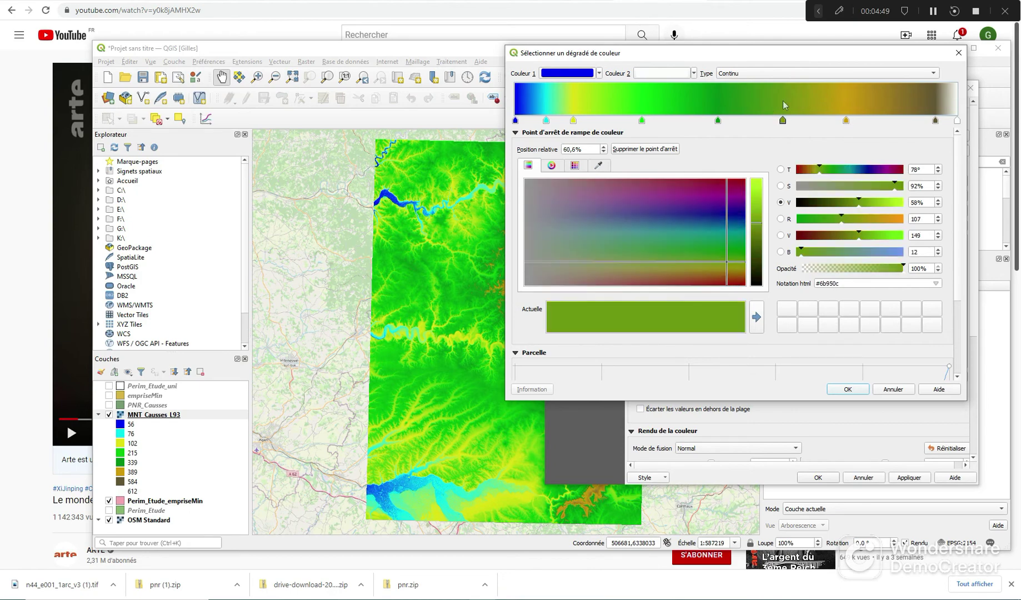
pyautogui.click(733, 263)
pyautogui.click(878, 220)
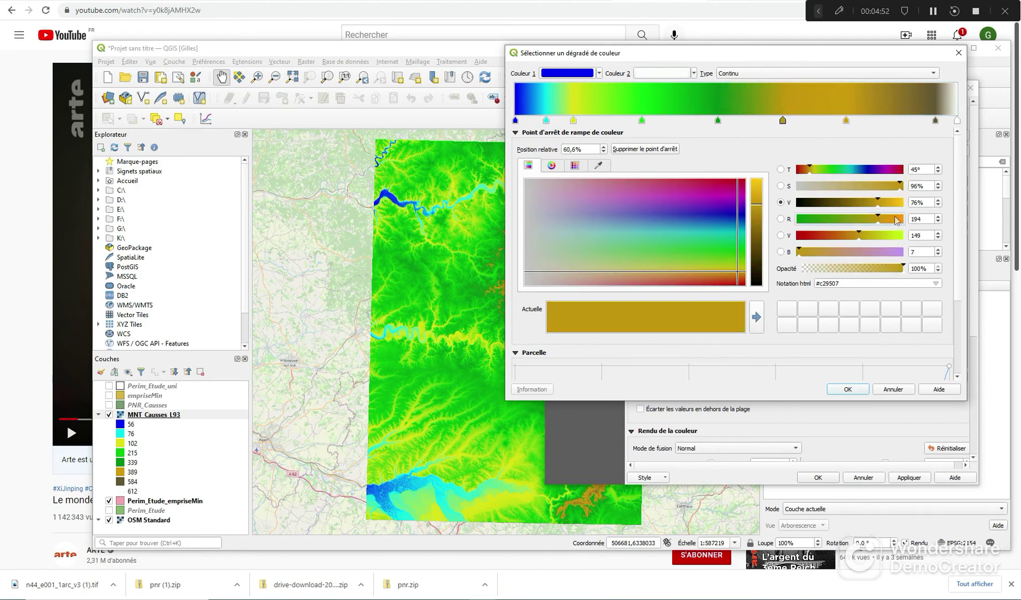
pyautogui.click(735, 259)
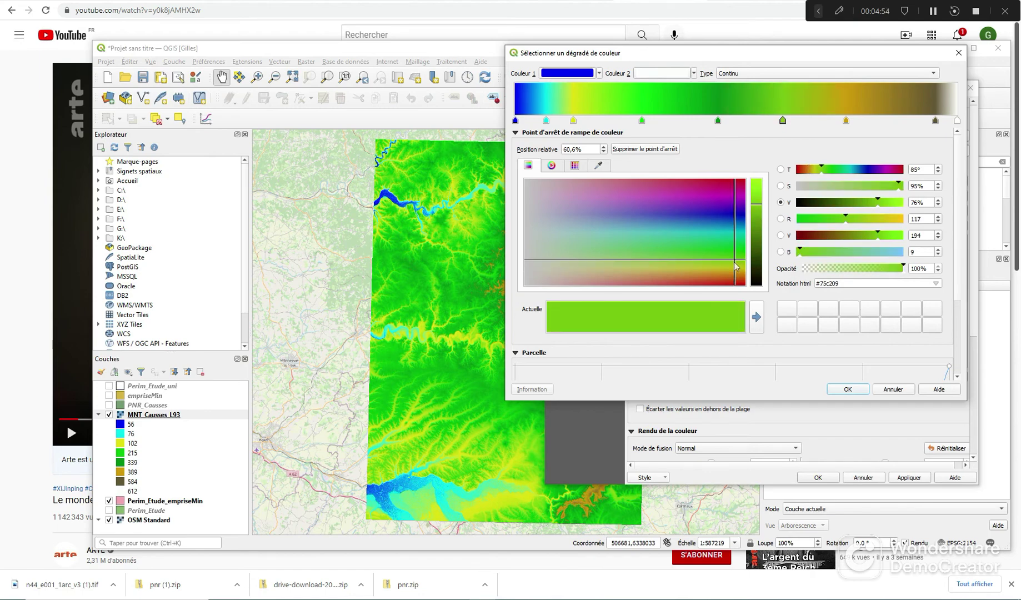
pyautogui.moveTo(736, 266); pyautogui.dragTo(695, 271)
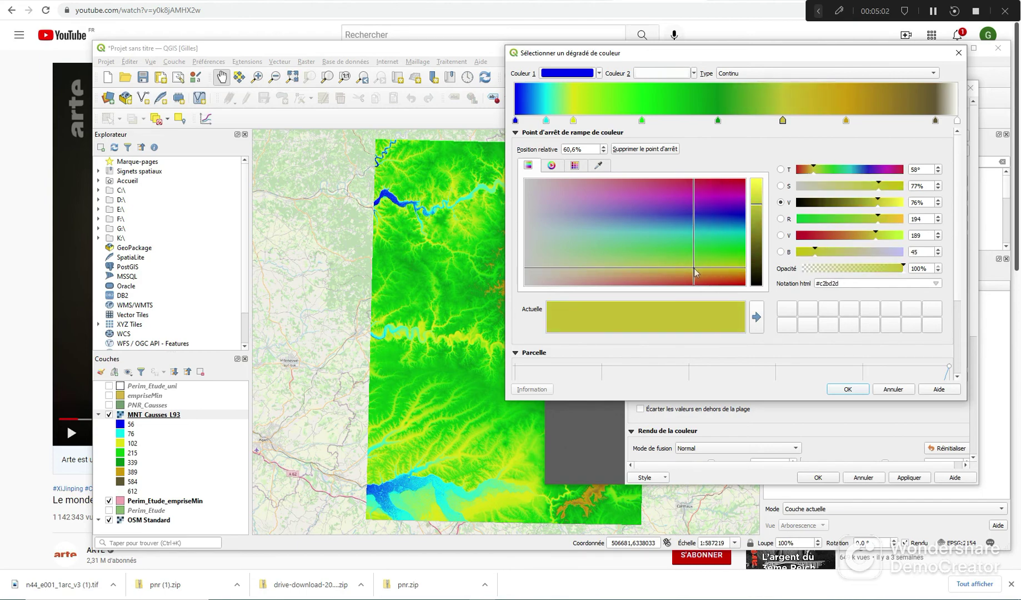
# - Accept the edited gradient, reclassify the raster values with it, and apply the new style to the map
pyautogui.click(848, 389)
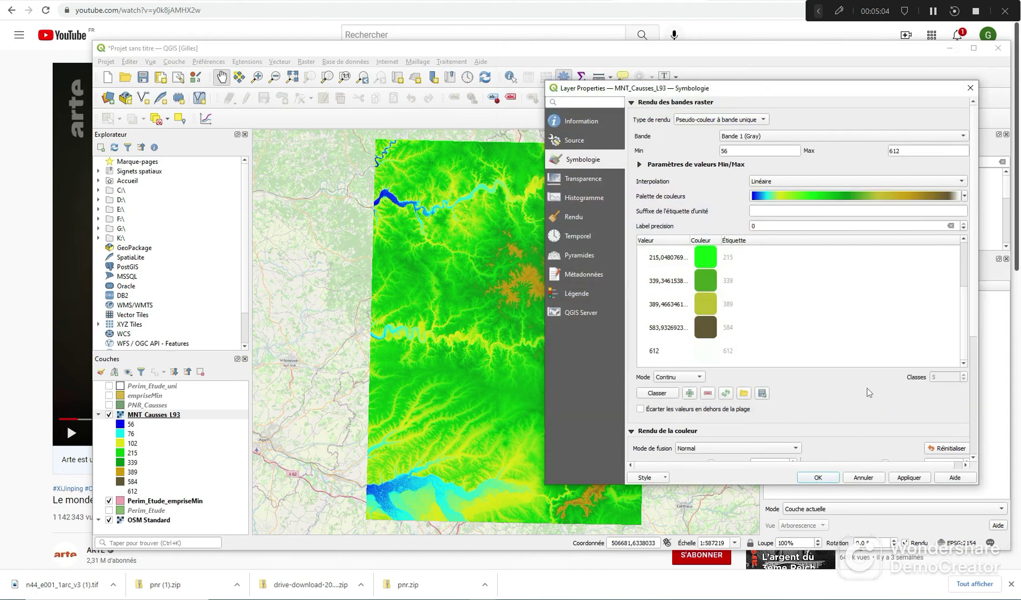
pyautogui.click(657, 393)
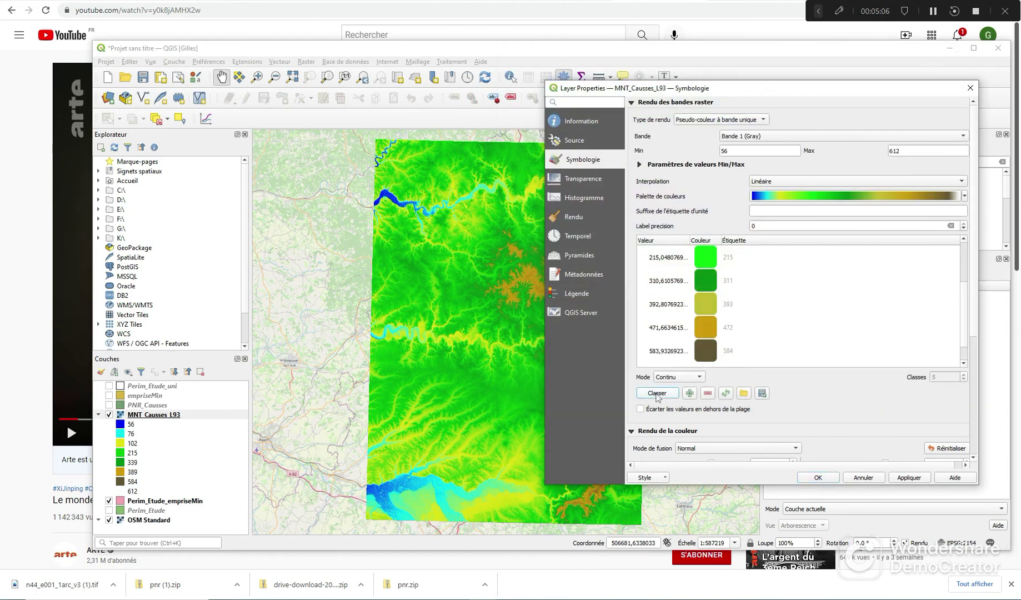
pyautogui.click(909, 478)
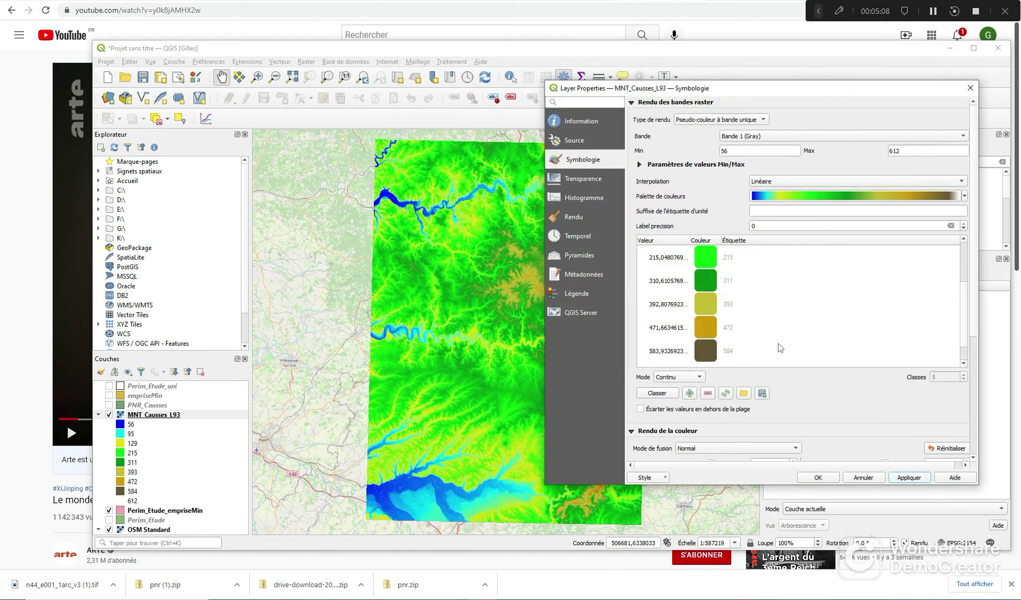
pyautogui.moveTo(624, 89); pyautogui.dragTo(791, 71)
pyautogui.moveTo(865, 72); pyautogui.dragTo(865, 69)
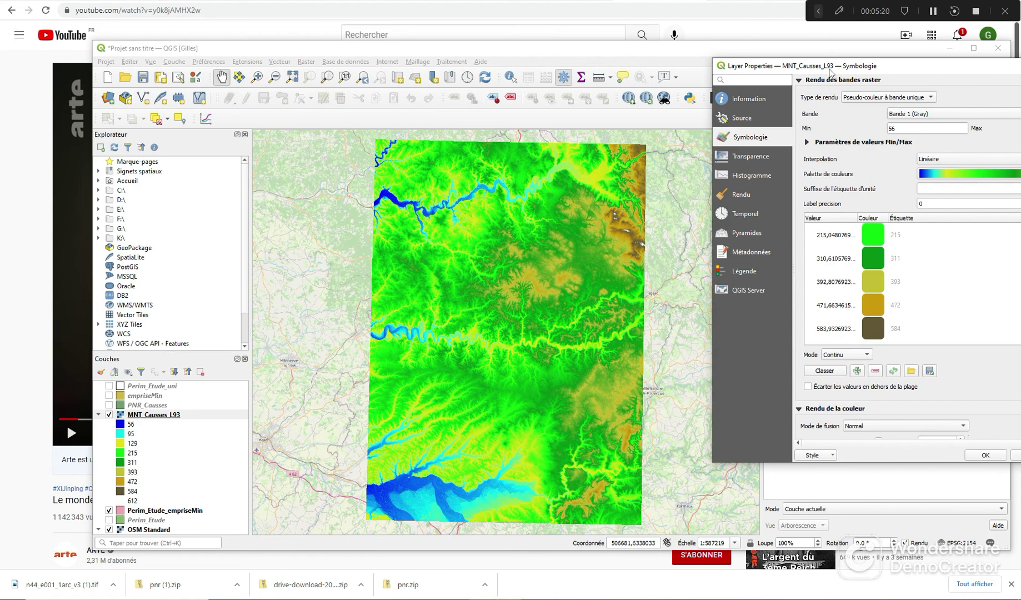
# - Save the colour gradient under the name "almt" with the Colorful tag, and accept the layer properties
pyautogui.moveTo(831, 70); pyautogui.dragTo(501, 149)
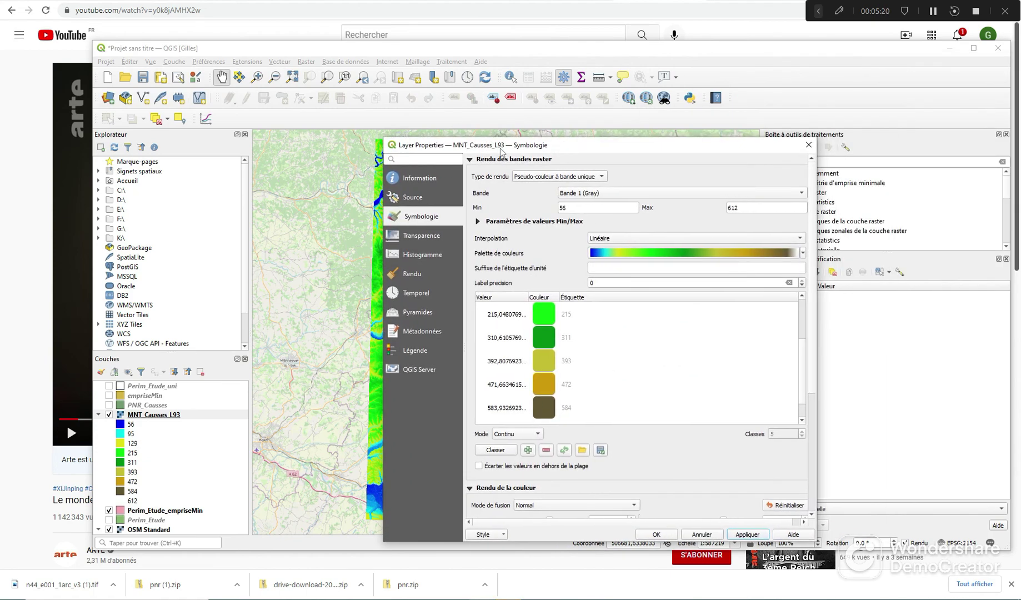
pyautogui.click(803, 252)
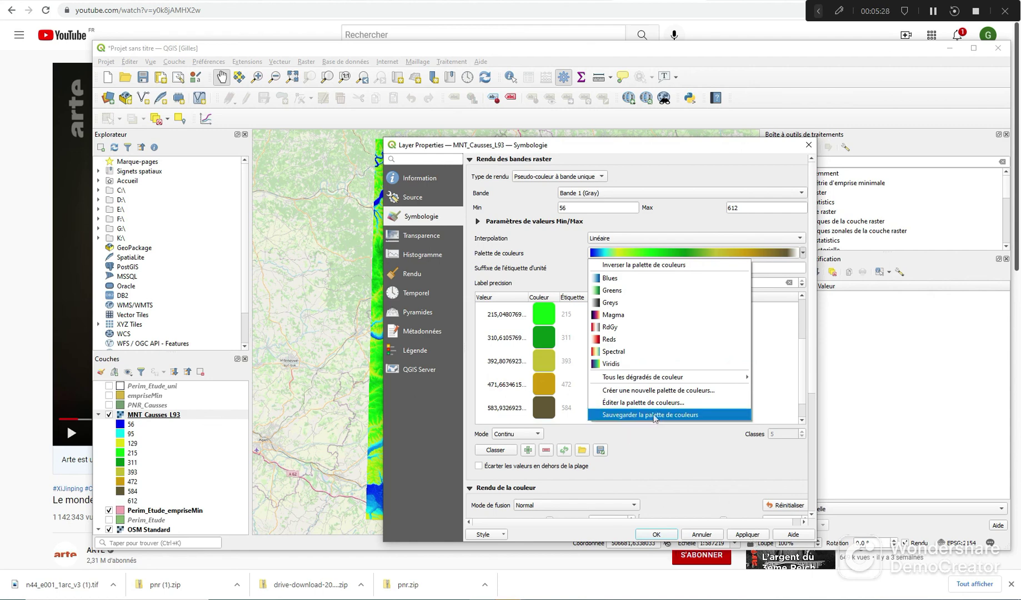
pyautogui.click(655, 416)
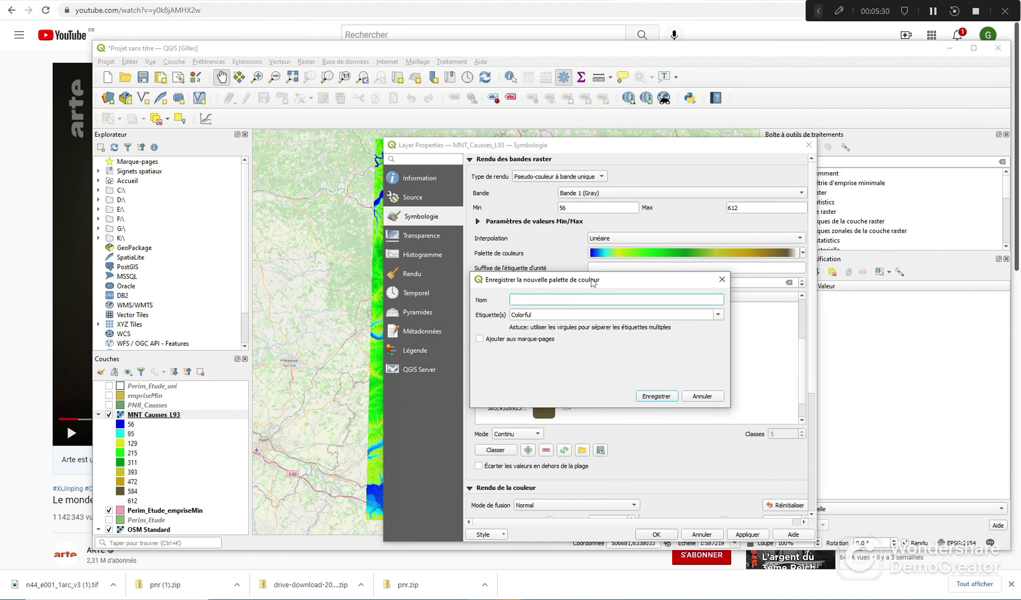
pyautogui.write('almt')
pyautogui.click(663, 397)
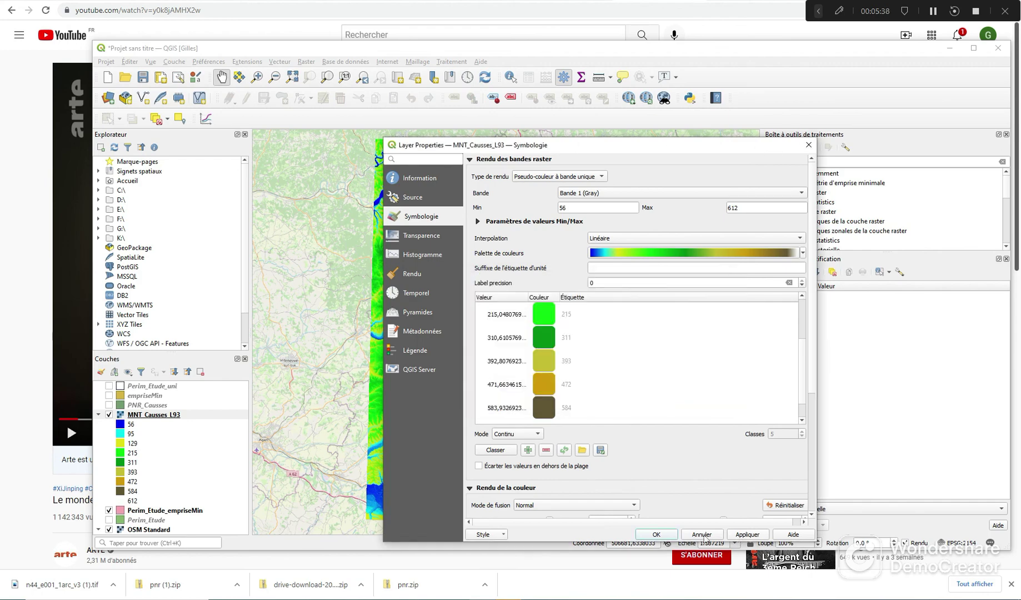
pyautogui.click(656, 534)
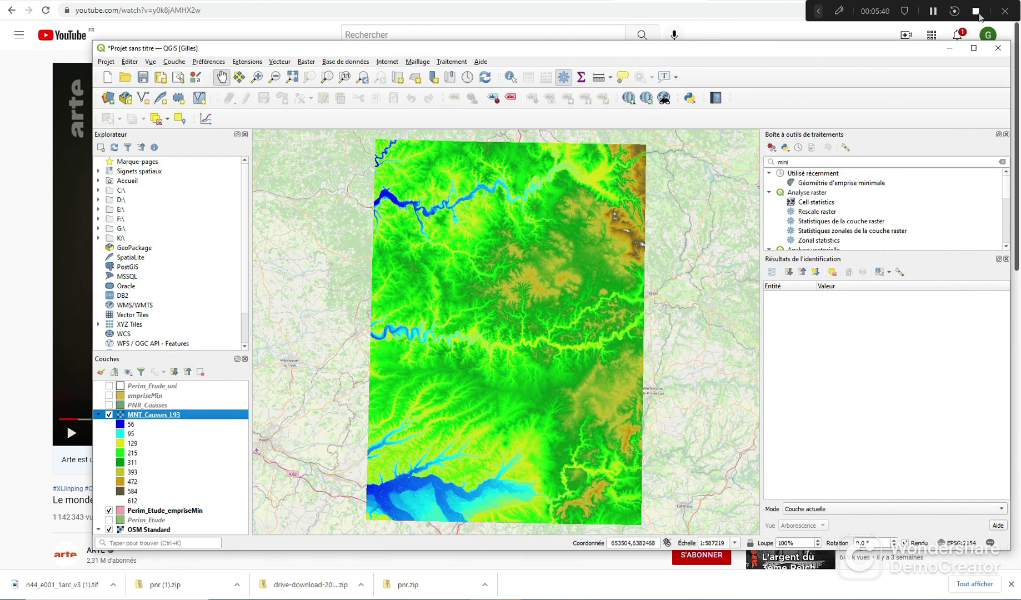